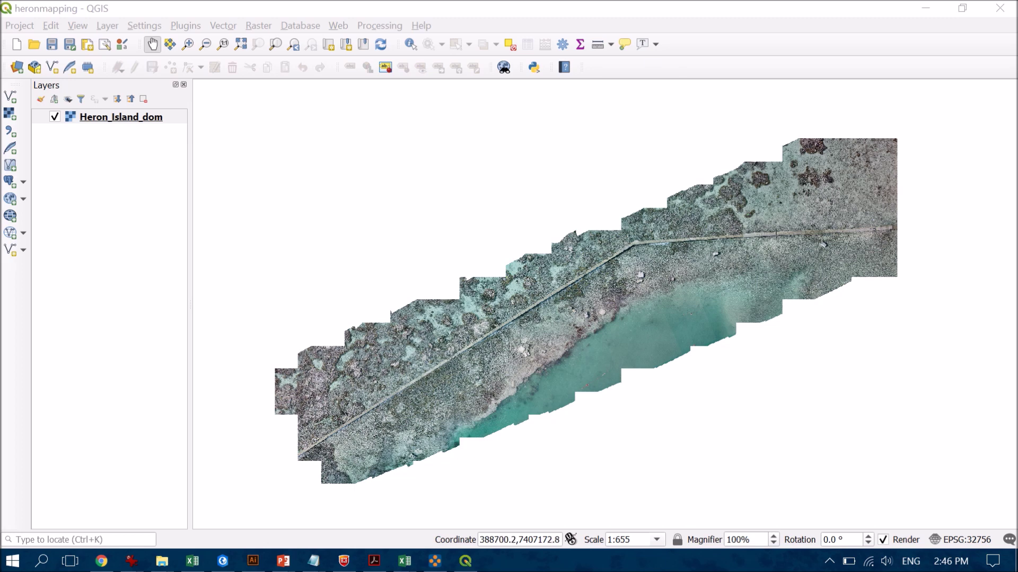
# Zoom and pan around the orthomosaic to show the boardwalk, then recentre the whole mosaic
pyautogui.scroll(2, 491, 269)
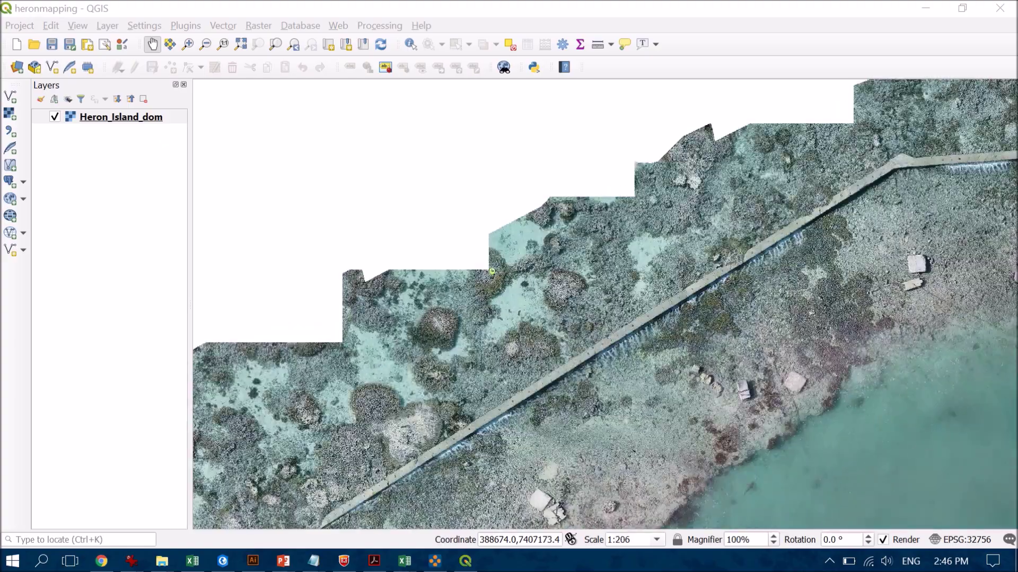
pyautogui.scroll(2, 491, 268)
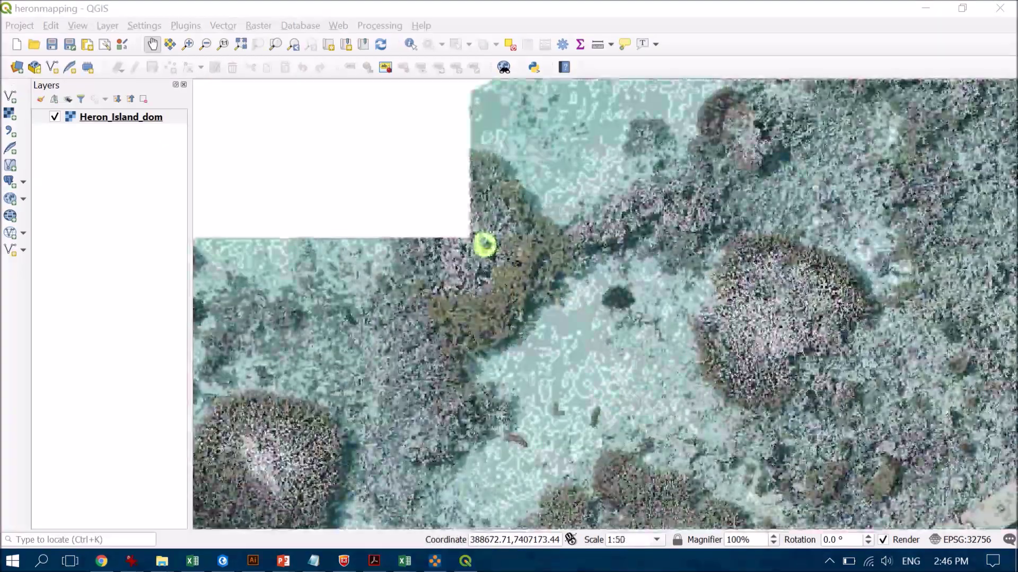
pyautogui.scroll(1, 484, 244)
pyautogui.scroll(1, 478, 232)
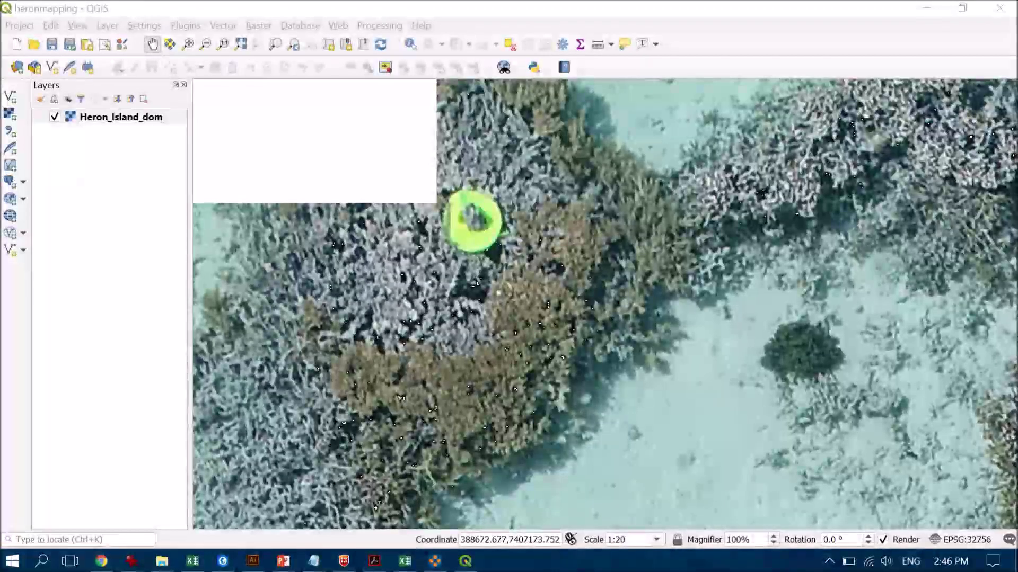
pyautogui.scroll(-4, 474, 219)
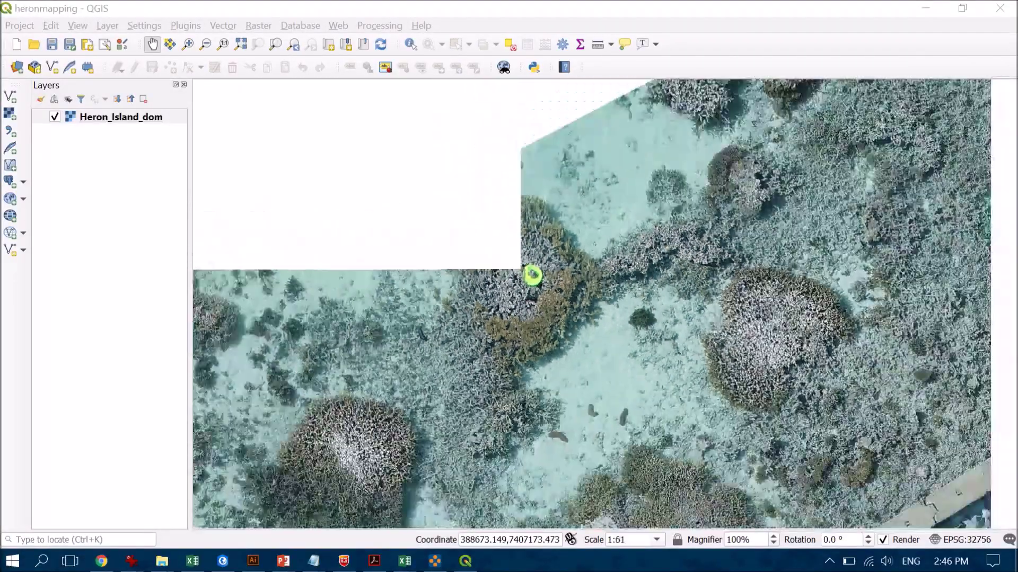
pyautogui.scroll(-1, 554, 294)
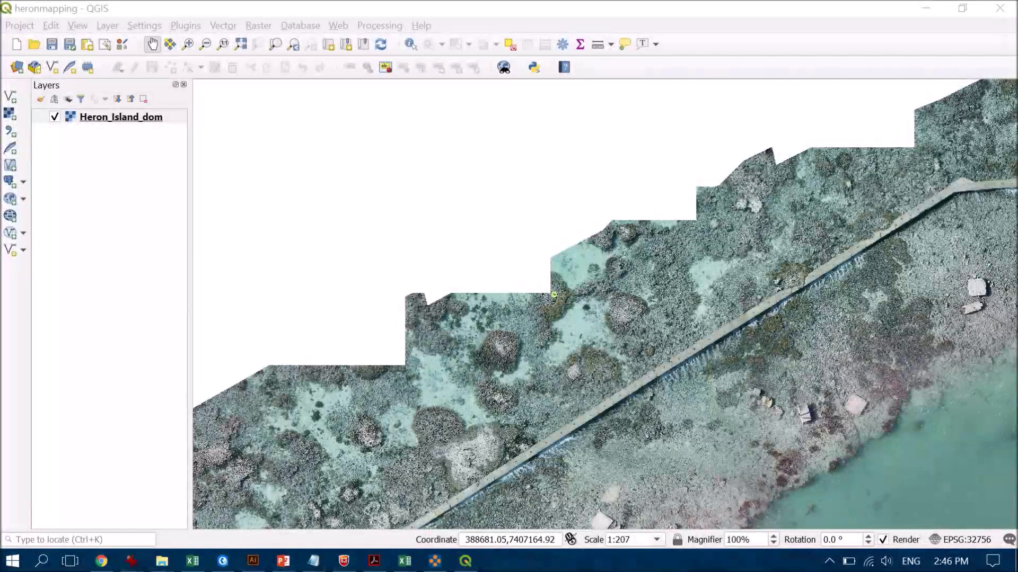
pyautogui.moveTo(501, 219); pyautogui.dragTo(422, 105)
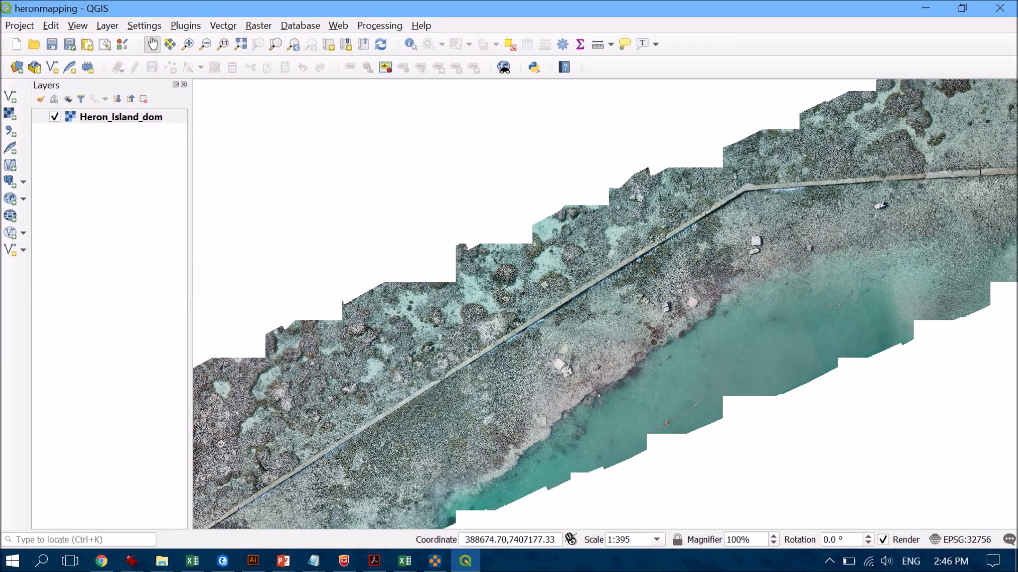
pyautogui.scroll(-1, 455, 422)
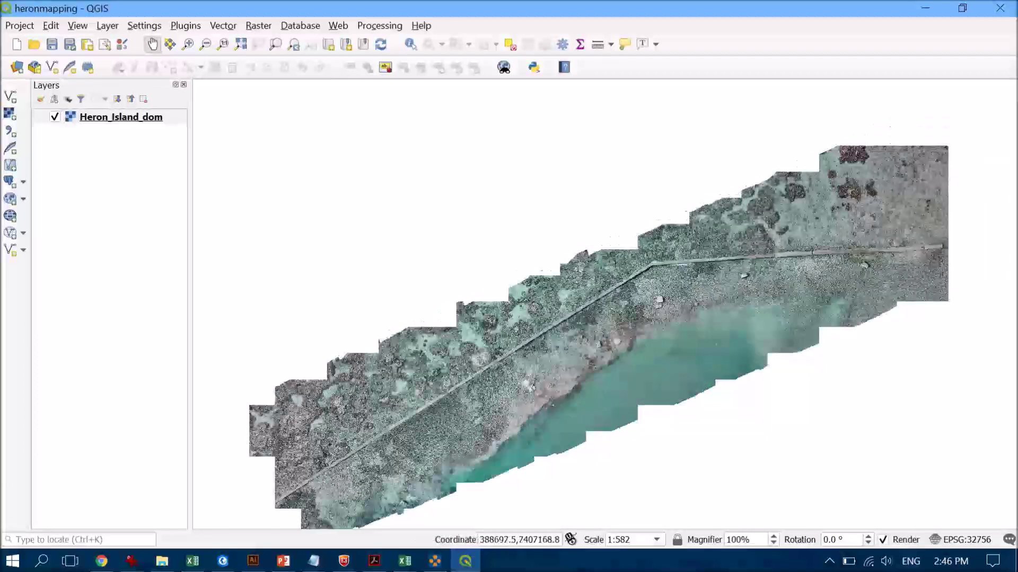
pyautogui.moveTo(455, 422); pyautogui.dragTo(423, 439)
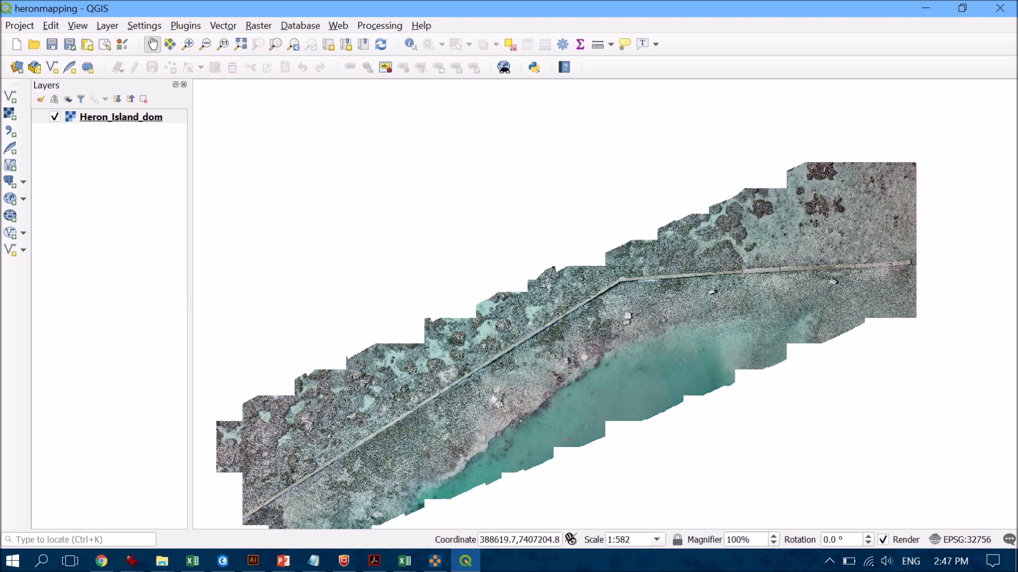
# Show the Browser panel and expand XYZ Tiles to reveal the OpenStreetMap source
pyautogui.hotkey('alt', 'v')
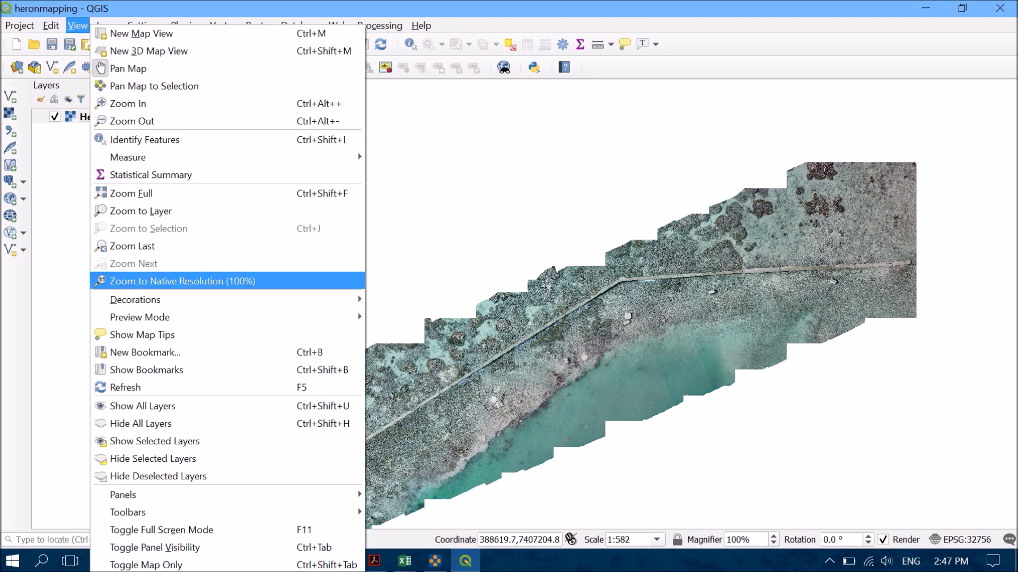
pyautogui.moveTo(127, 495)
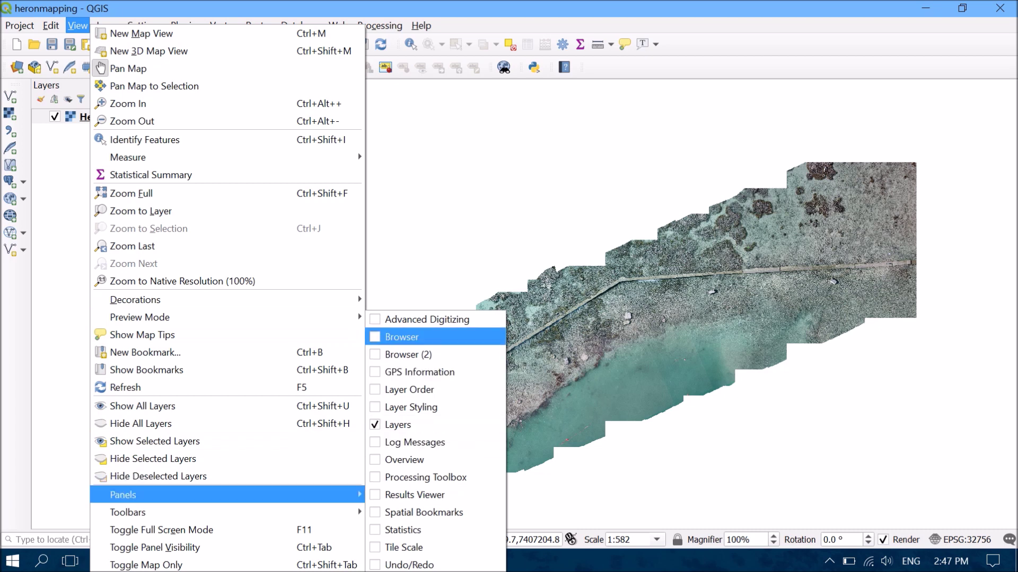
pyautogui.press('Return')
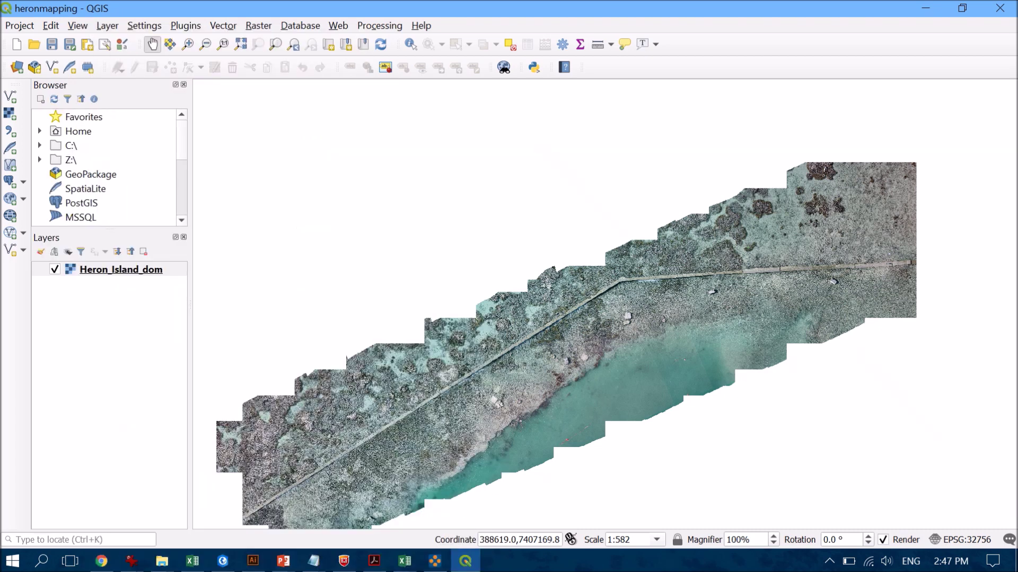
pyautogui.press('Down')
pyautogui.press('Down')
pyautogui.press('Down')
pyautogui.press('Down')
pyautogui.press('Down')
pyautogui.press('Down')
pyautogui.press('Down')
pyautogui.press('Down')
pyautogui.press('Down')
pyautogui.press('Down')
pyautogui.press('Down')
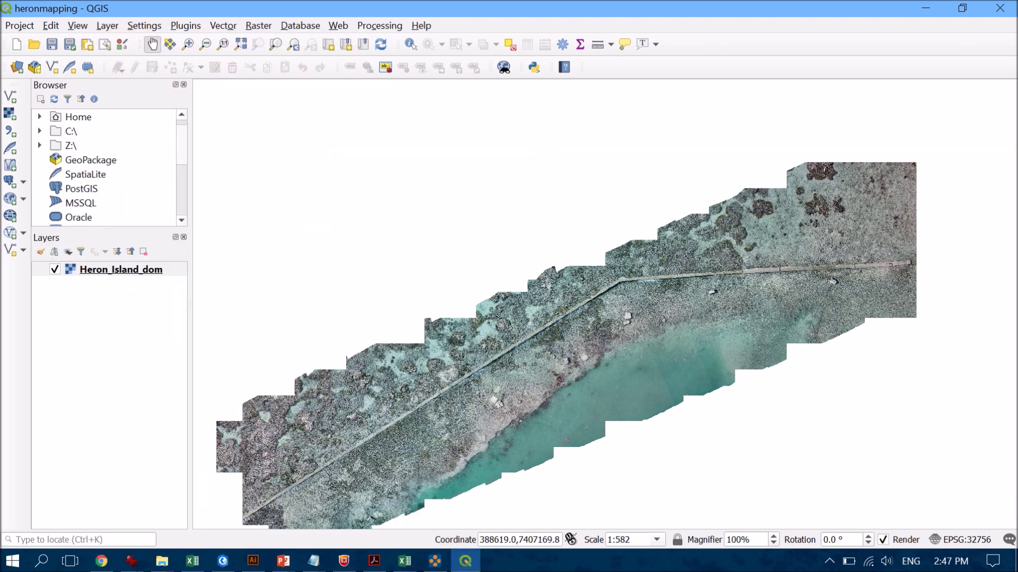
pyautogui.press('Right')
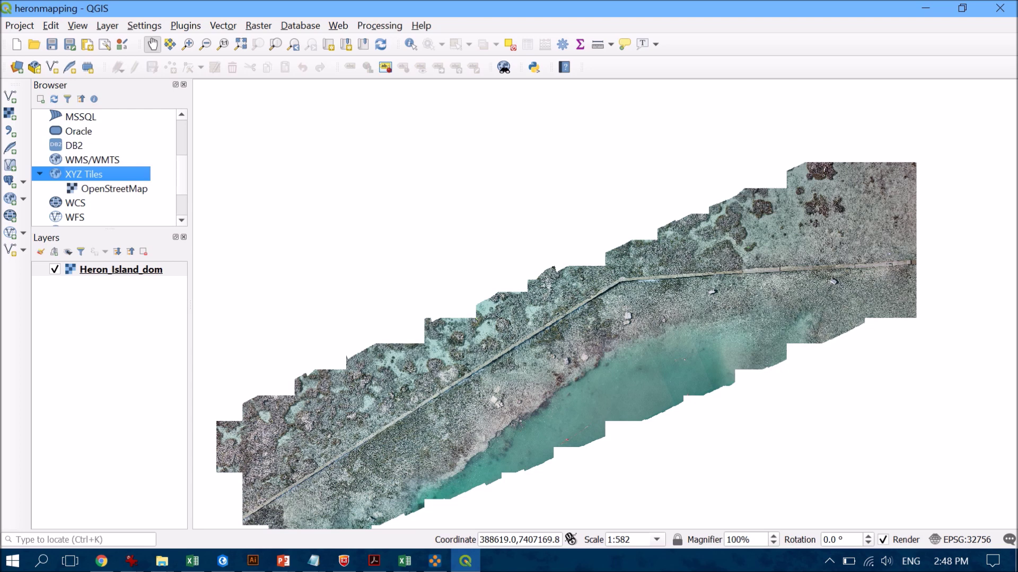
# Create a new XYZ connection named 'Google Satellite' and bring up the Notepad tile-URL list
pyautogui.rightClick(78, 173)
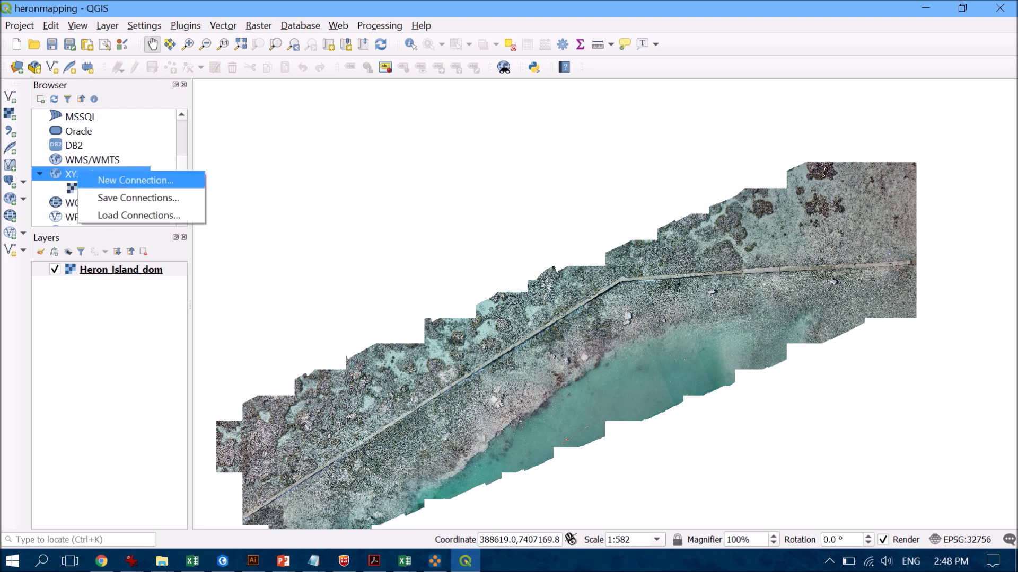
pyautogui.press('Return')
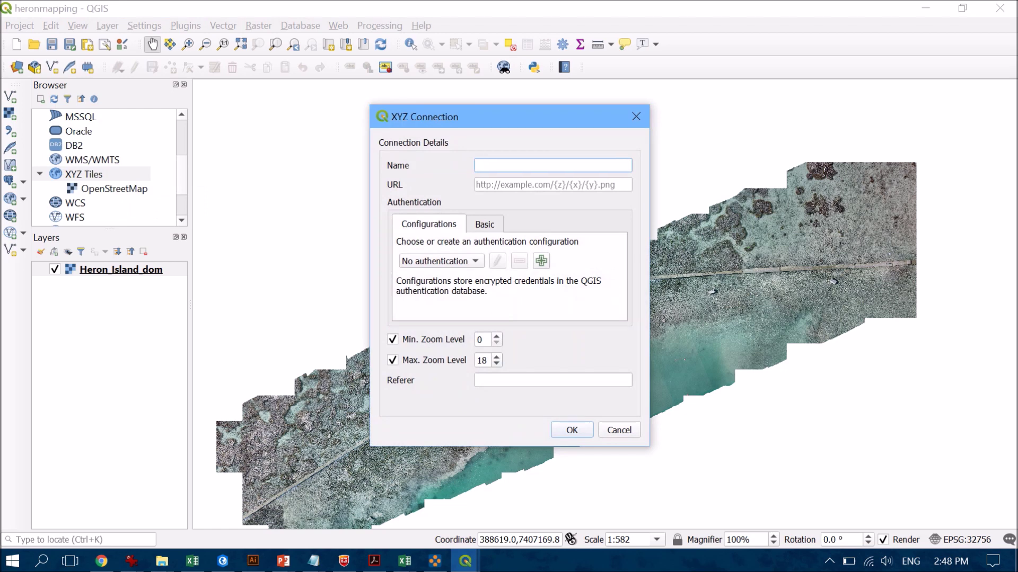
pyautogui.write('Google Satellite')
pyautogui.click(530, 184)
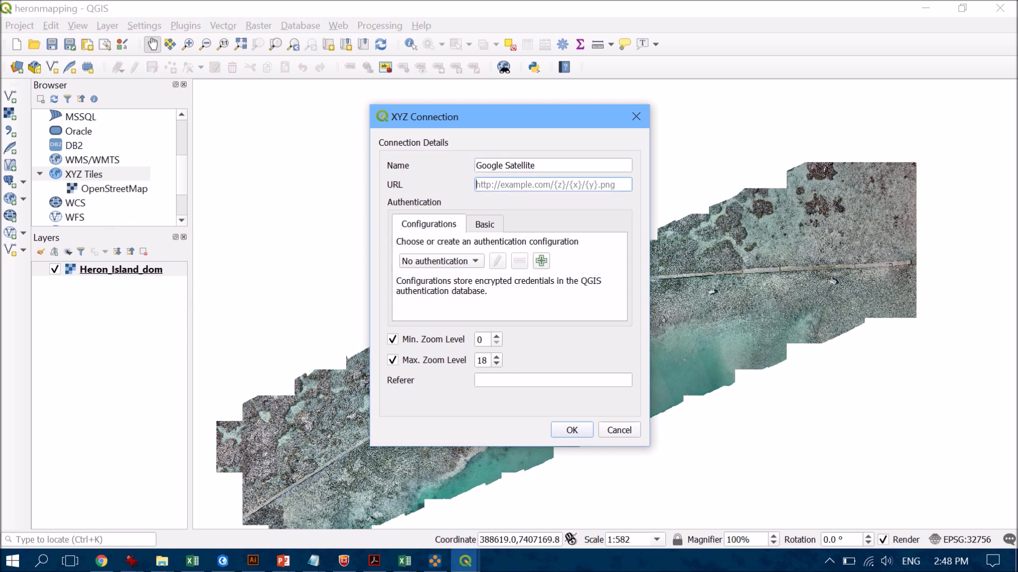
pyautogui.moveTo(314, 561)
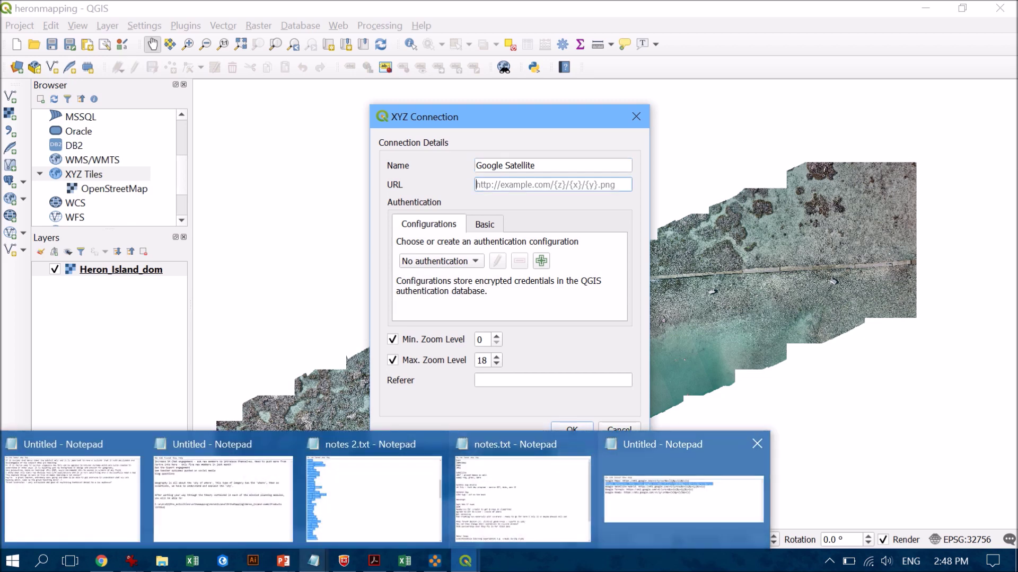
pyautogui.click(684, 487)
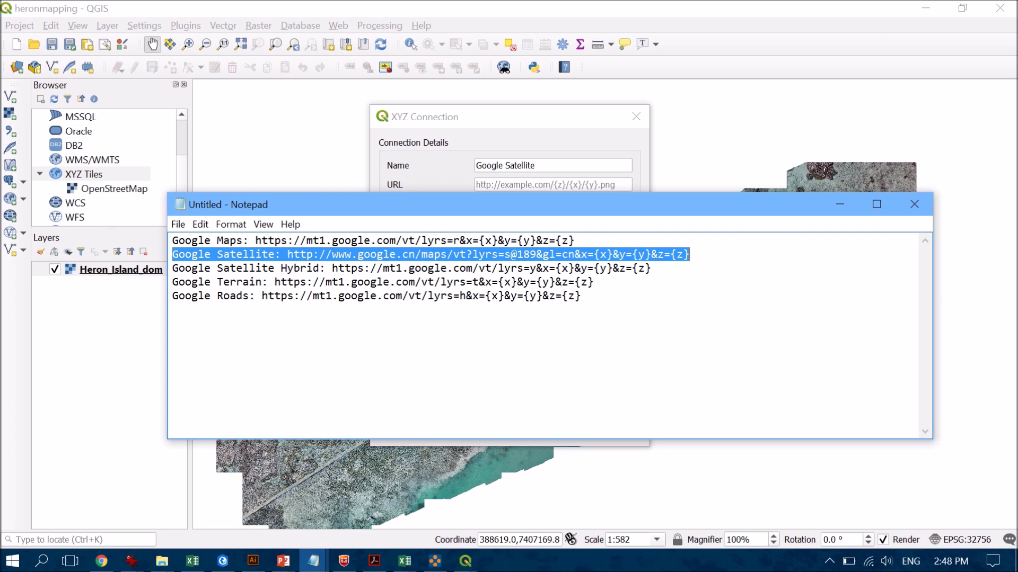
# Select only the Google Satellite tile URL in the Notepad list
pyautogui.press('Right')
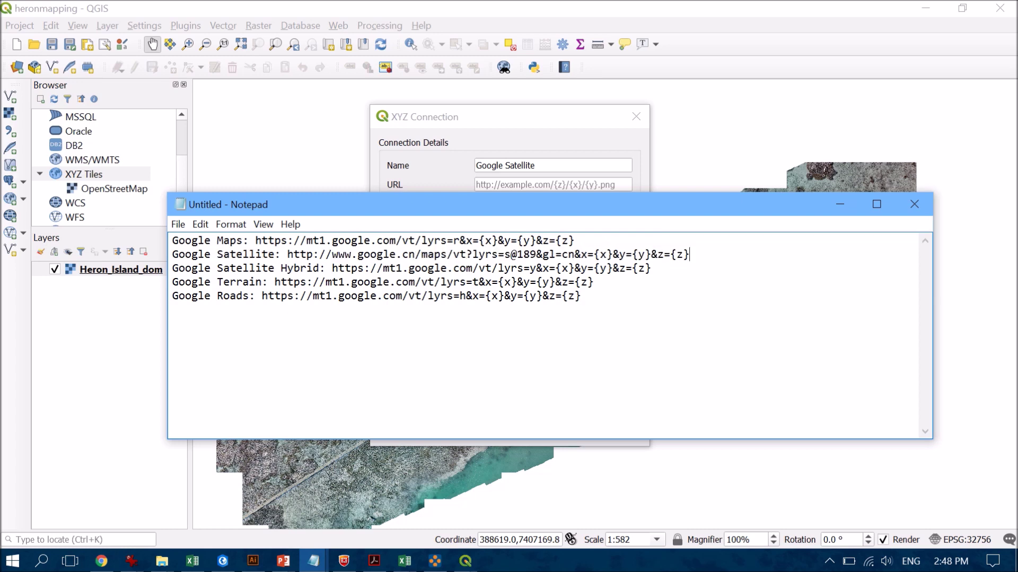
pyautogui.moveTo(689, 255); pyautogui.dragTo(172, 255)
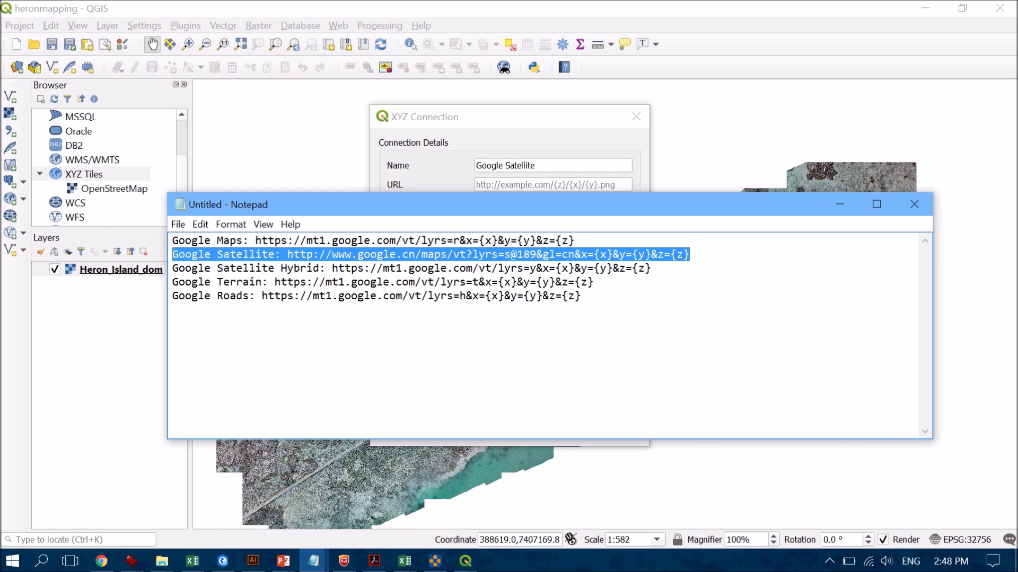
pyautogui.moveTo(171, 255); pyautogui.dragTo(288, 254)
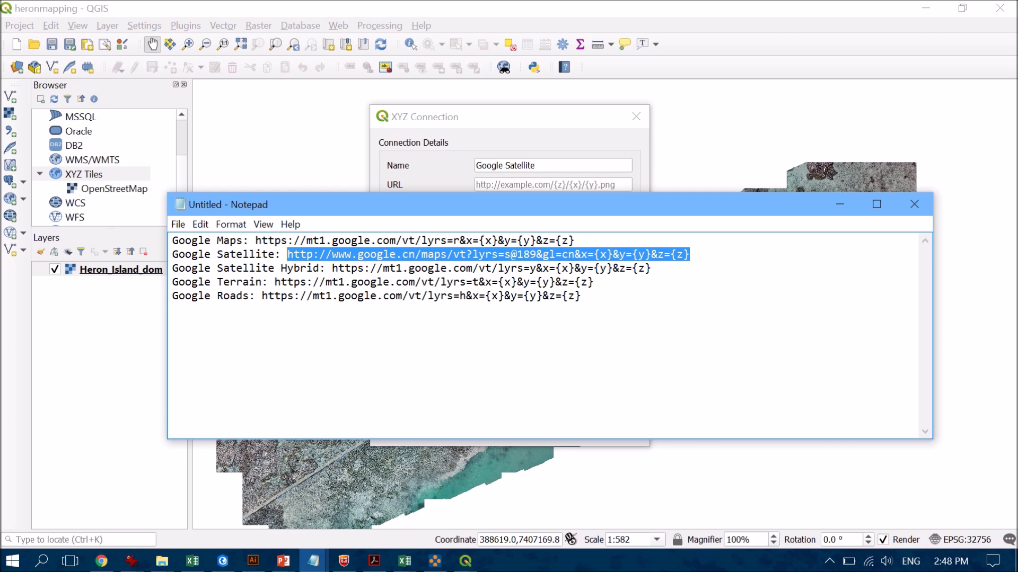
# Paste the satellite tile URL, set maximum zoom level to 19, and save the connection
pyautogui.click(839, 204)
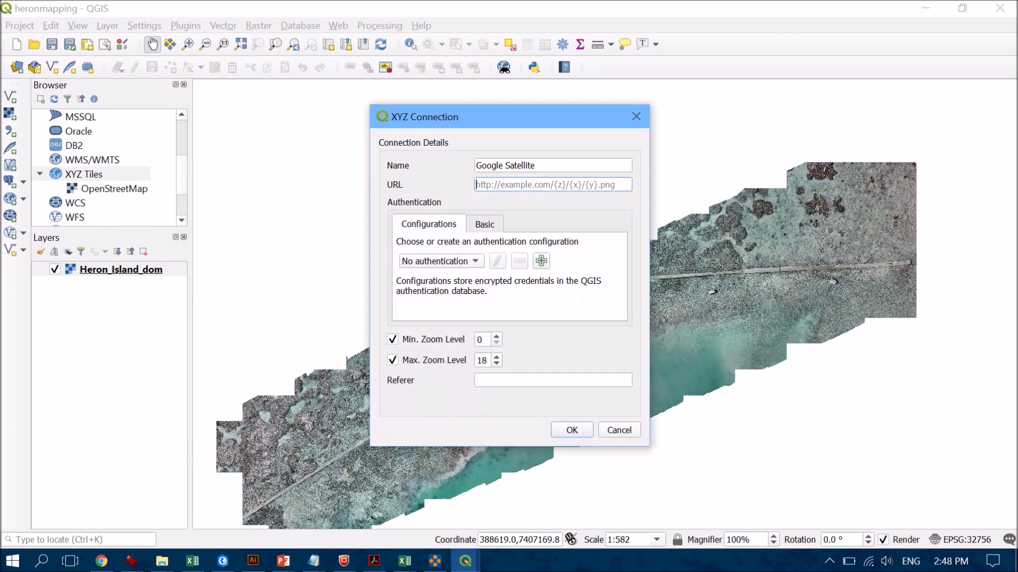
pyautogui.hotkey('ctrl', 'v')
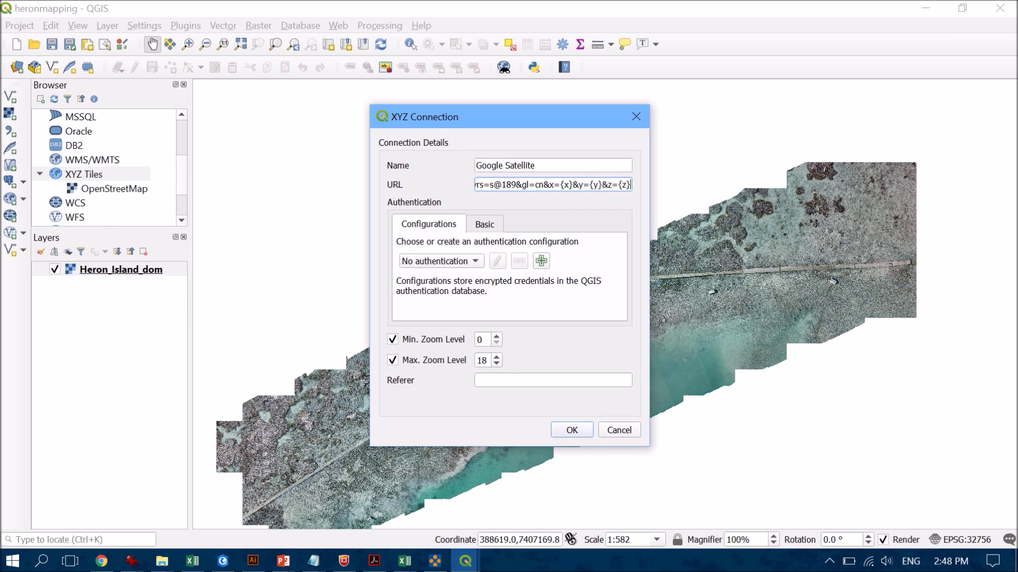
pyautogui.click(496, 357)
pyautogui.press('Return')
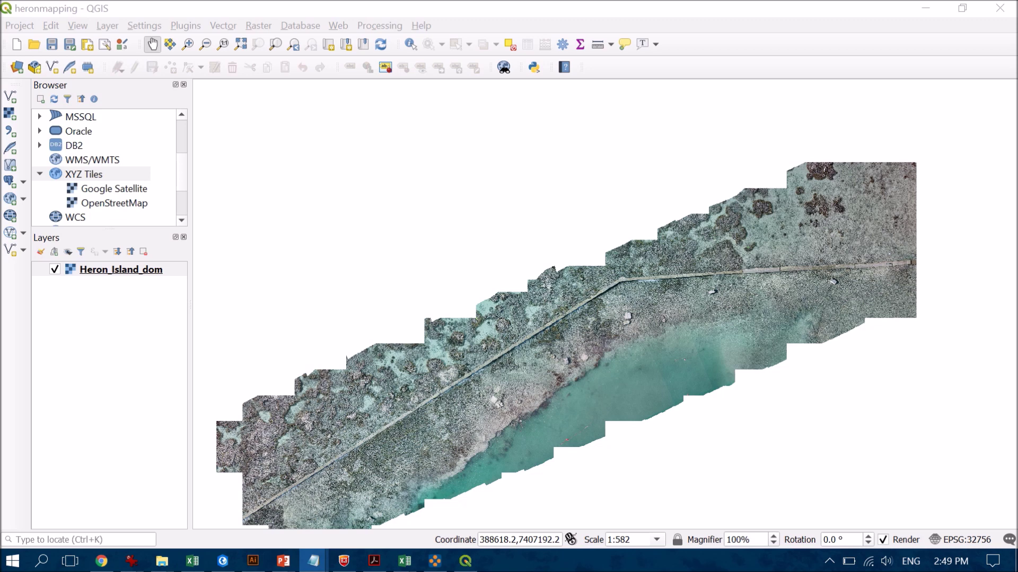
# Add Google Satellite as a map layer and move Heron_Island_dom above it
pyautogui.doubleClick(114, 189)
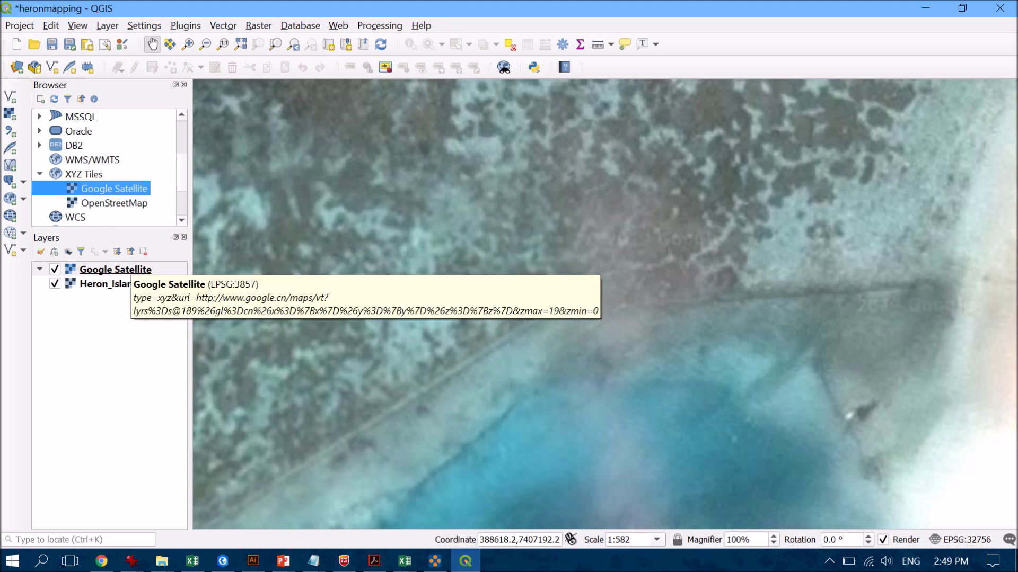
pyautogui.click(55, 270)
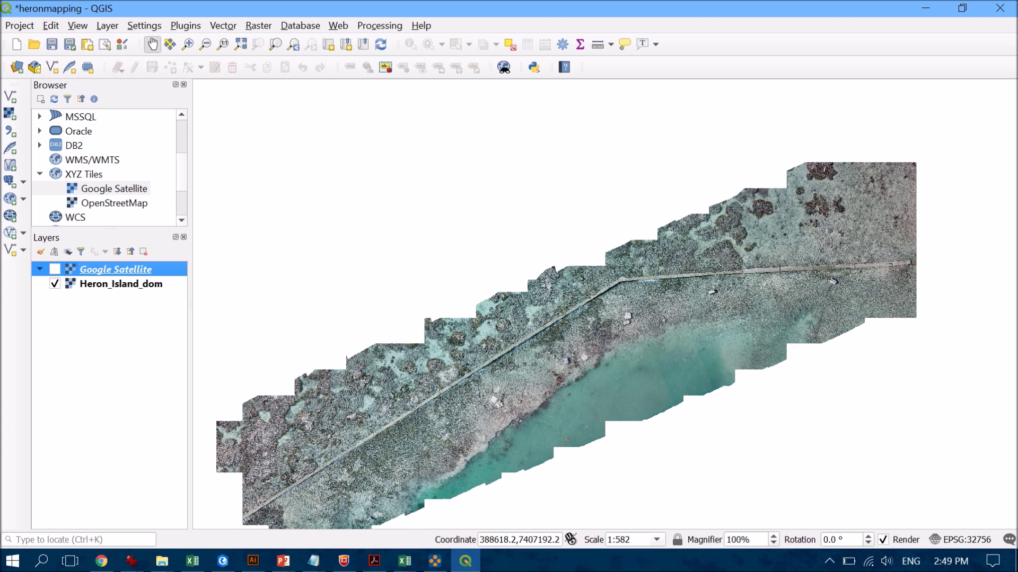
pyautogui.press('space')
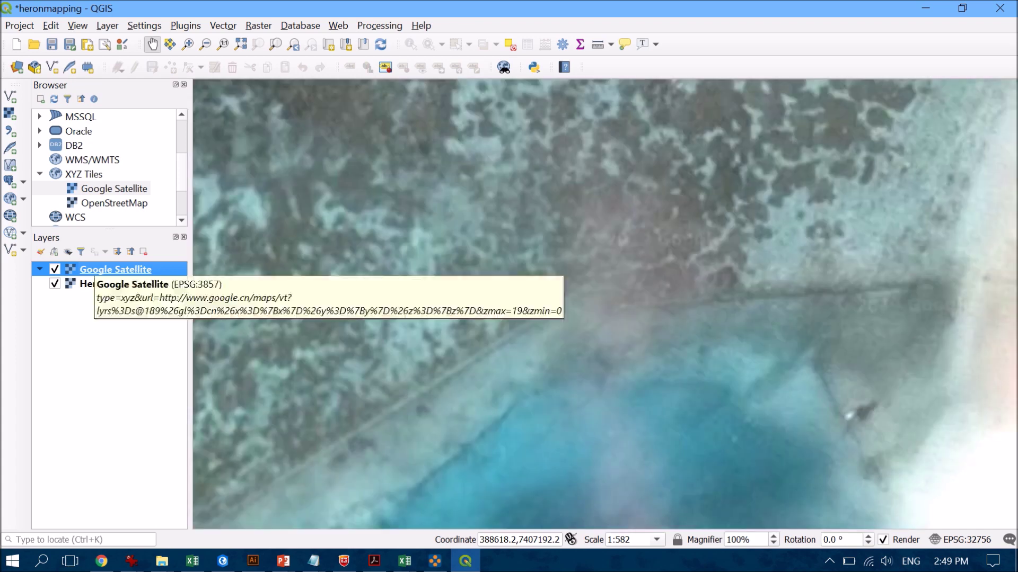
pyautogui.moveTo(116, 269); pyautogui.dragTo(115, 289)
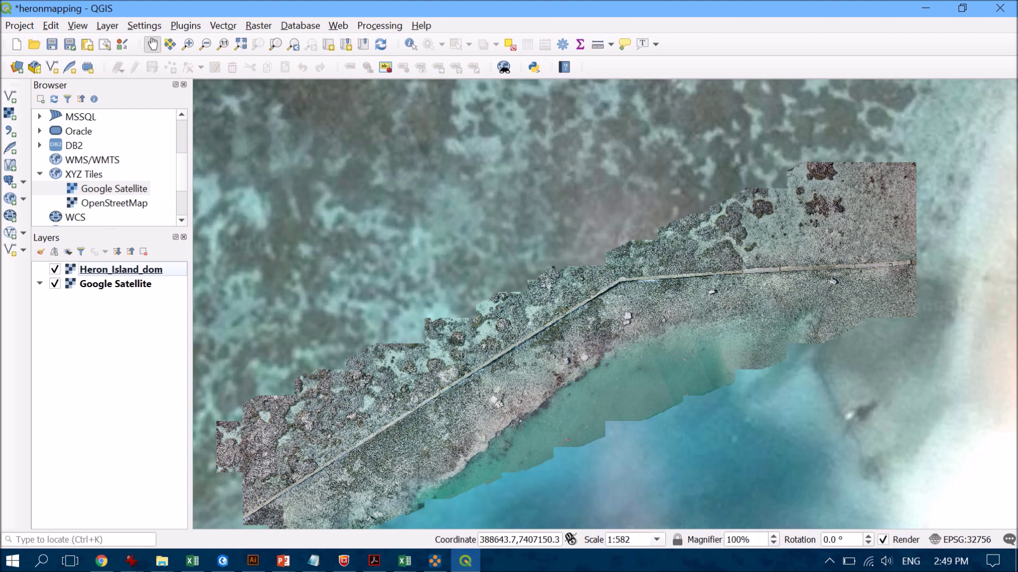
pyautogui.moveTo(530, 318); pyautogui.dragTo(645, 191)
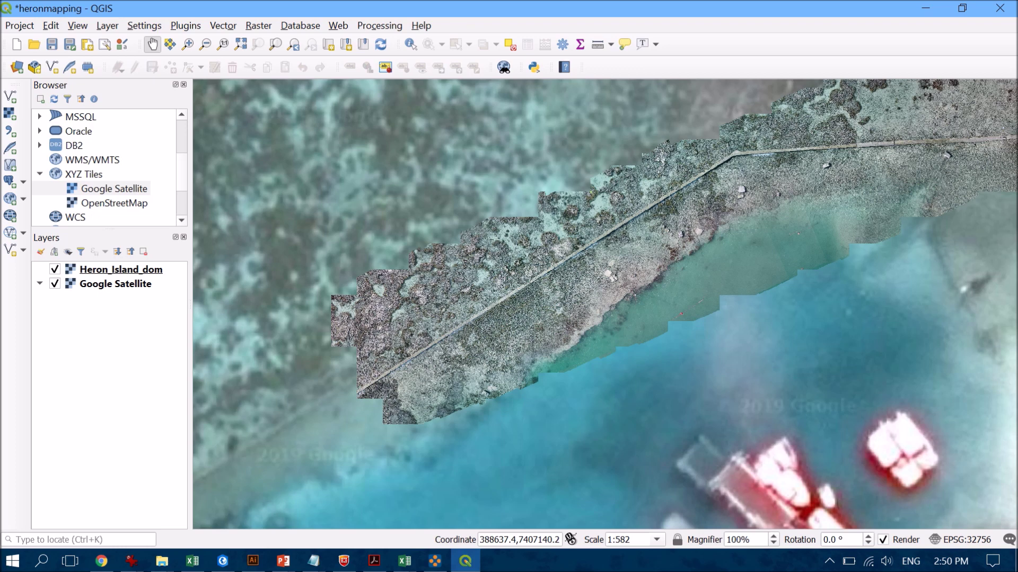
pyautogui.moveTo(604, 302); pyautogui.dragTo(500, 373)
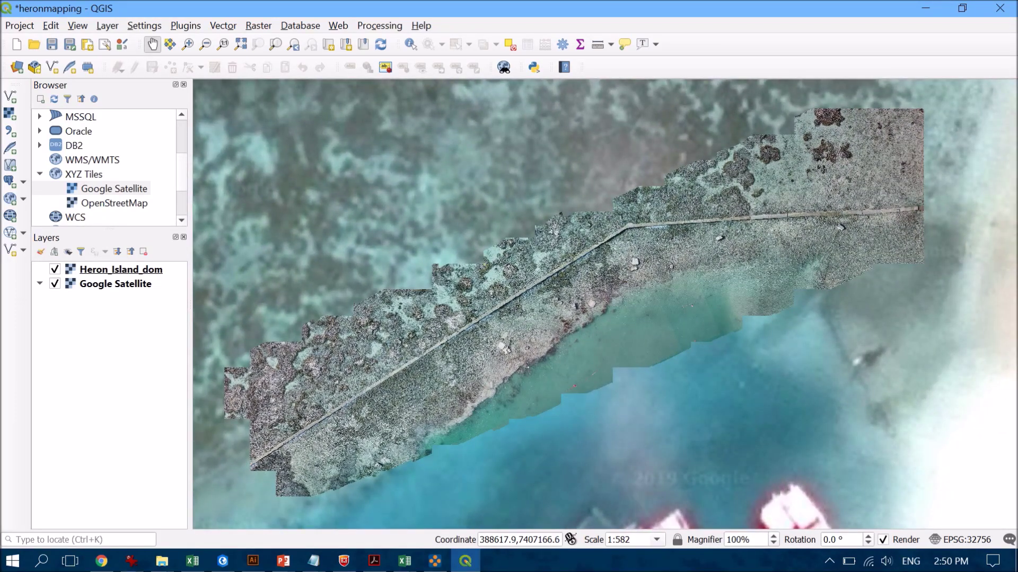
# Toggle the Heron_Island_dom layer and pan across the reef to compare it with satellite imagery
pyautogui.click(55, 269)
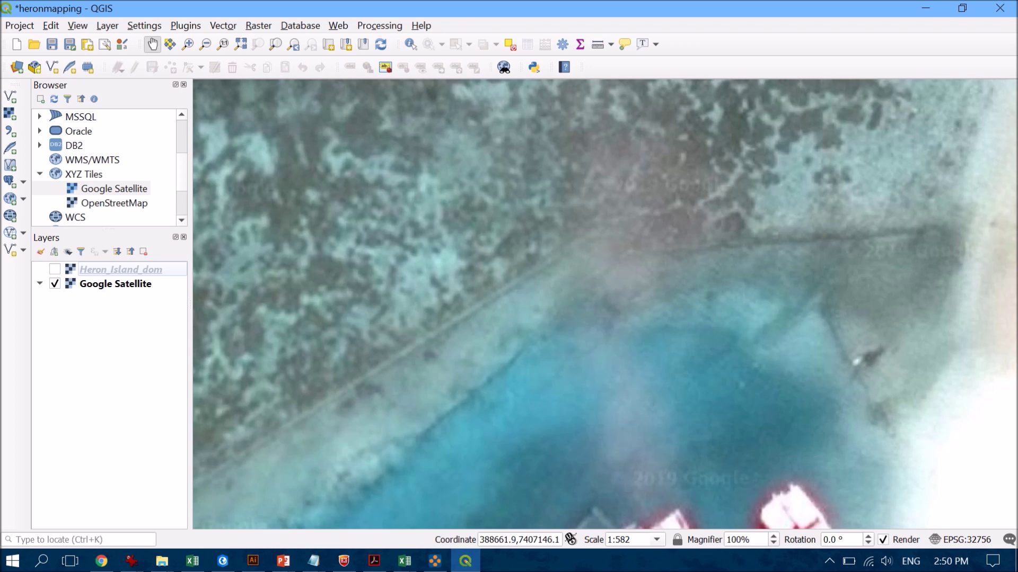
pyautogui.moveTo(530, 318); pyautogui.dragTo(639, 284)
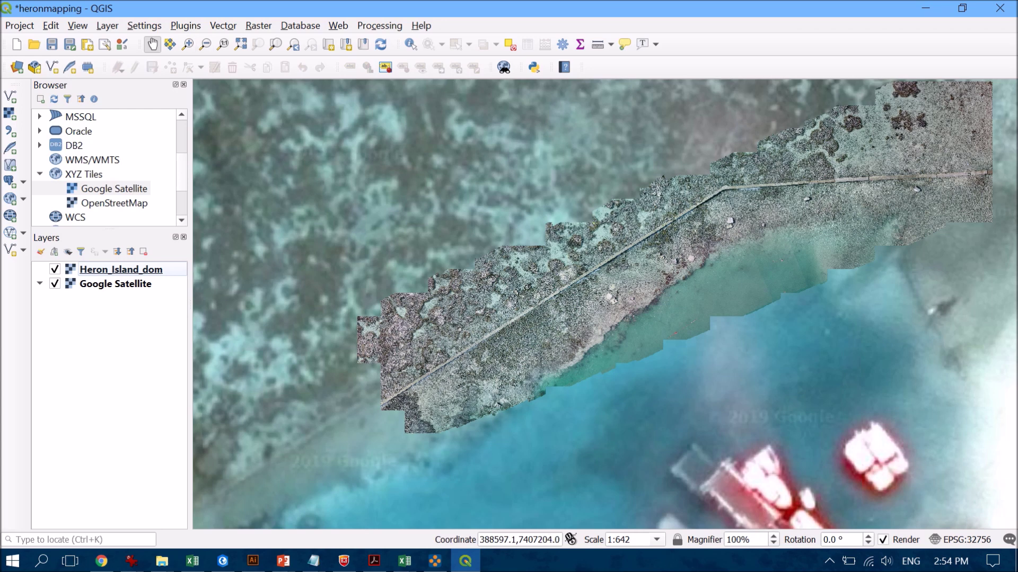
# Search the plugin manager for 'geore' and enable Georeferencer GDAL
pyautogui.click(185, 25)
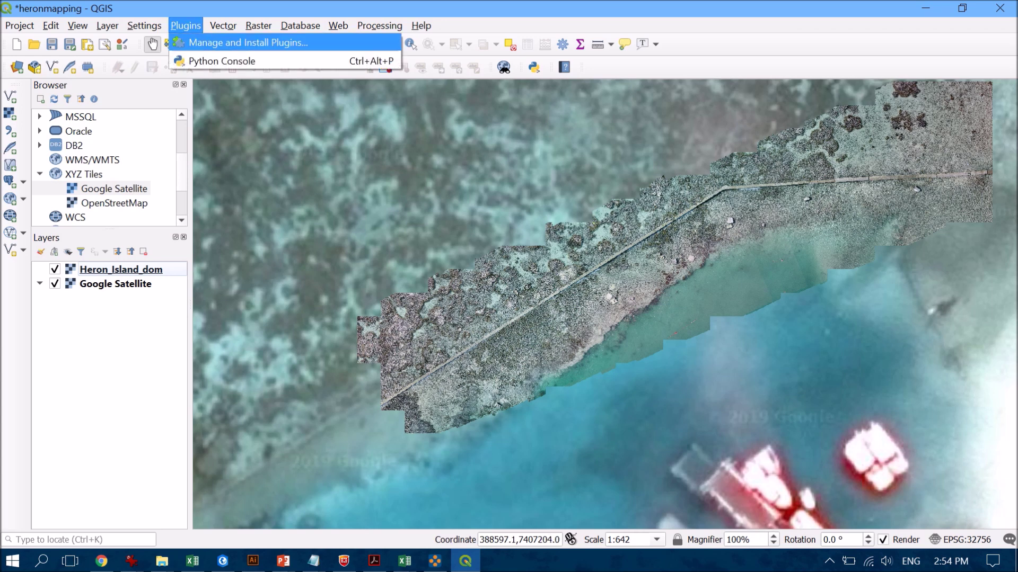
pyautogui.press('Return')
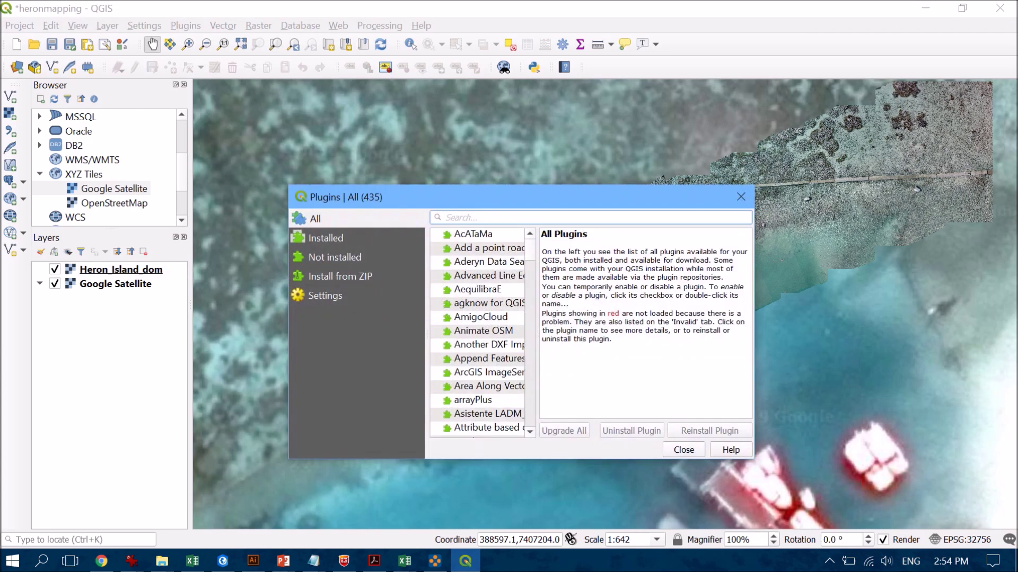
pyautogui.write('geo')
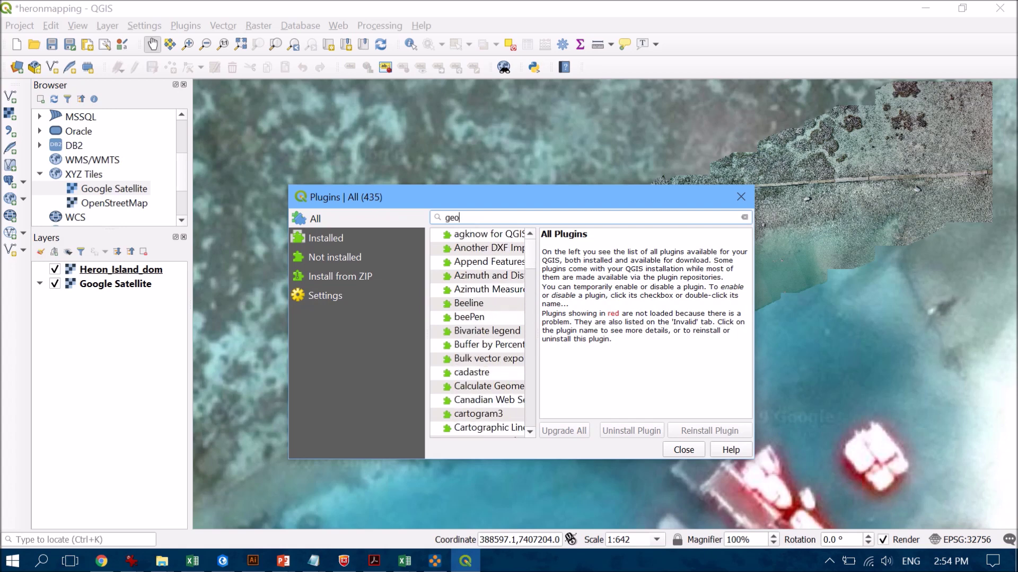
pyautogui.write('re')
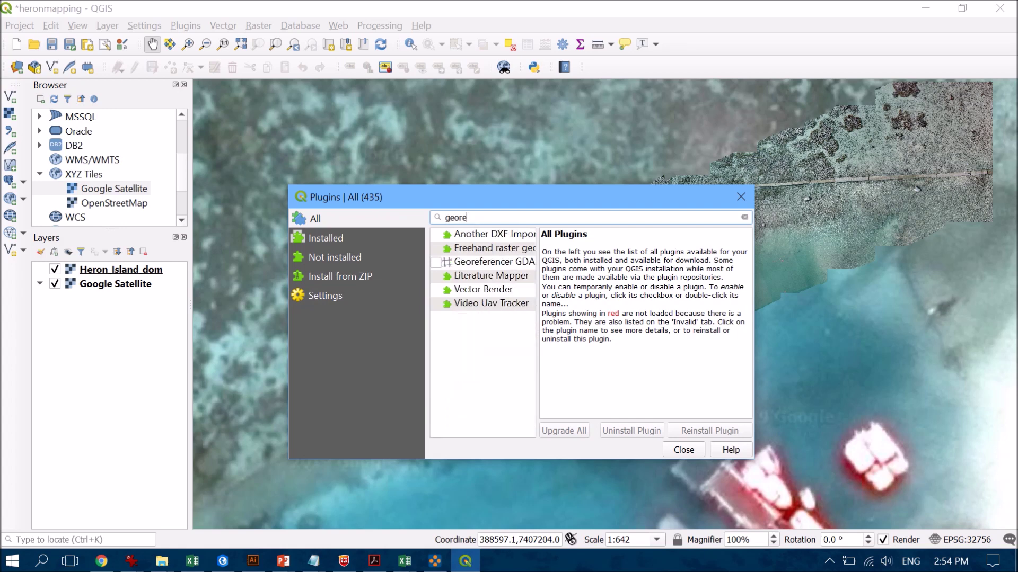
pyautogui.click(435, 262)
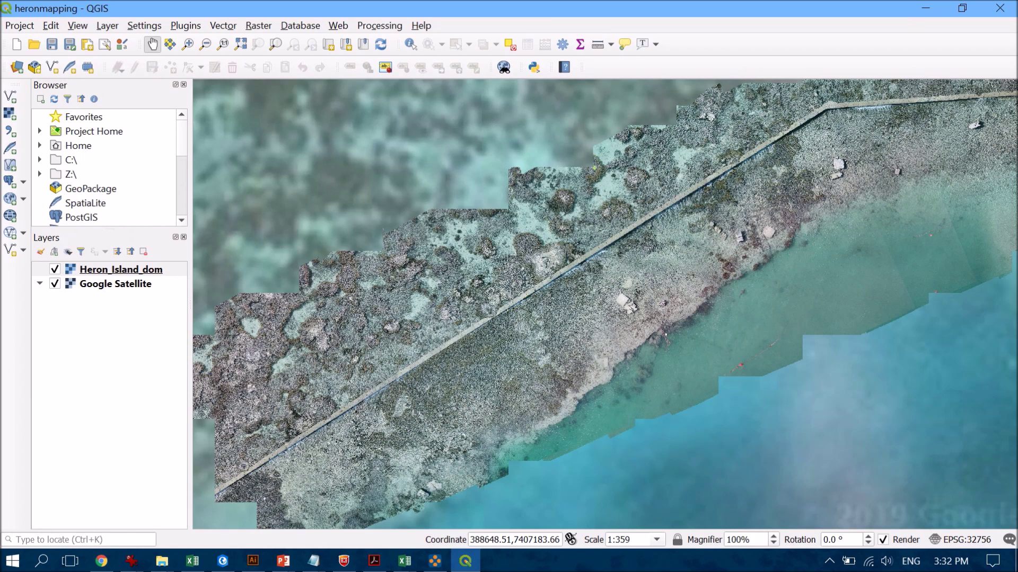
# Open the Georeferencer and load Heron_Island_dom.tif from the Orthos folder
pyautogui.hotkey('alt', 'r')
pyautogui.press('Down')
pyautogui.press('Down')
pyautogui.press('Down')
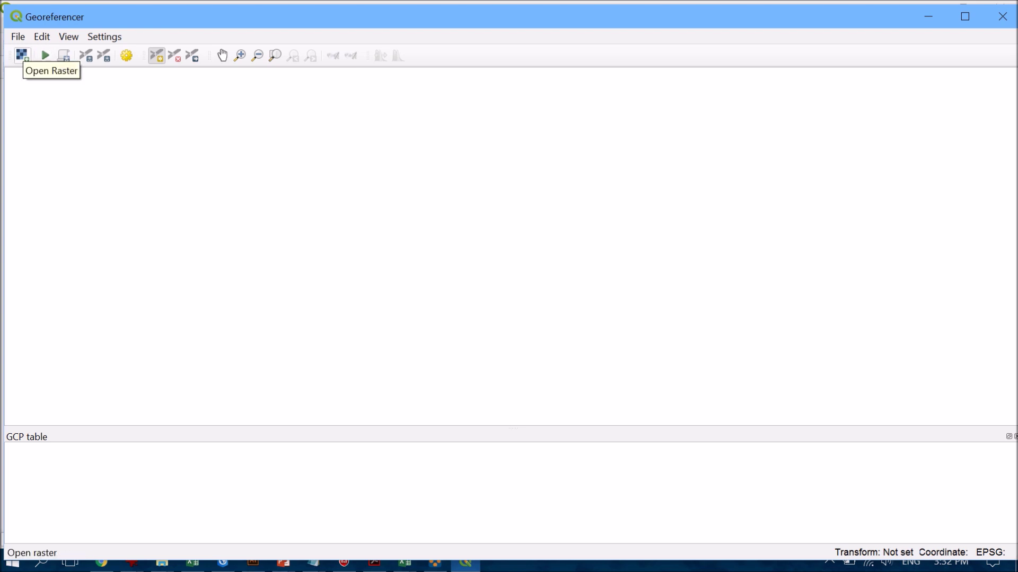
pyautogui.click(22, 55)
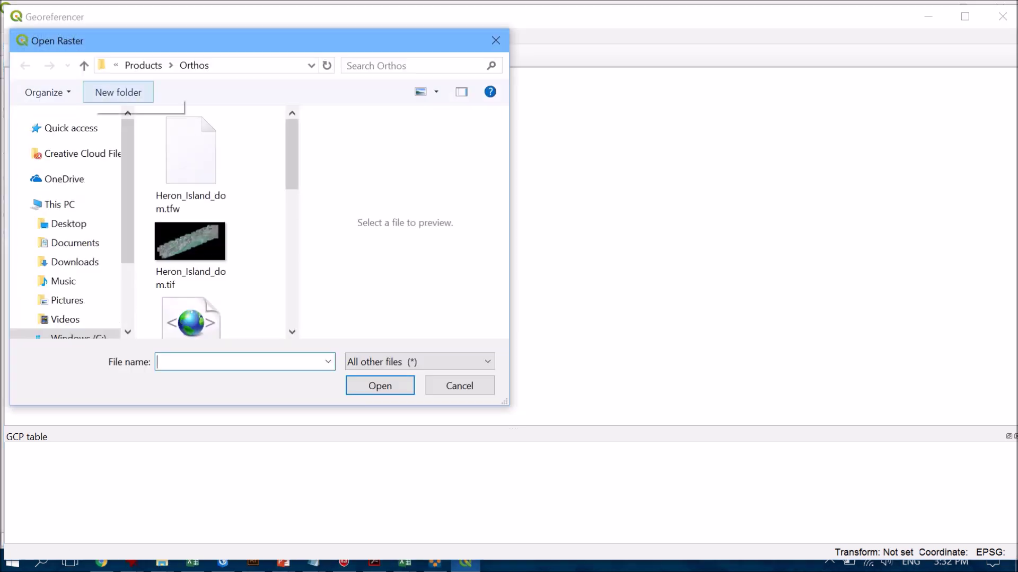
pyautogui.click(190, 241)
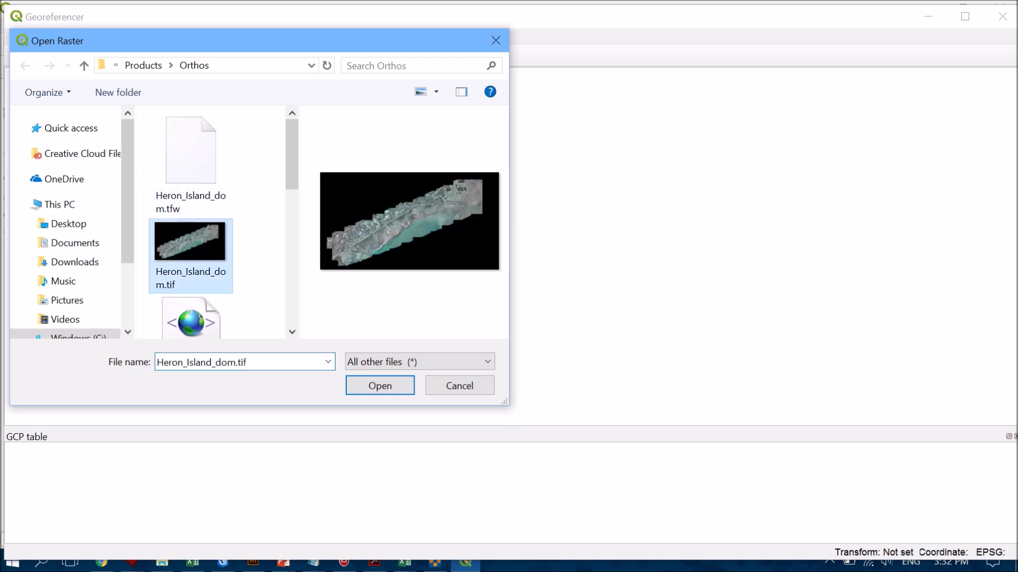
pyautogui.click(380, 385)
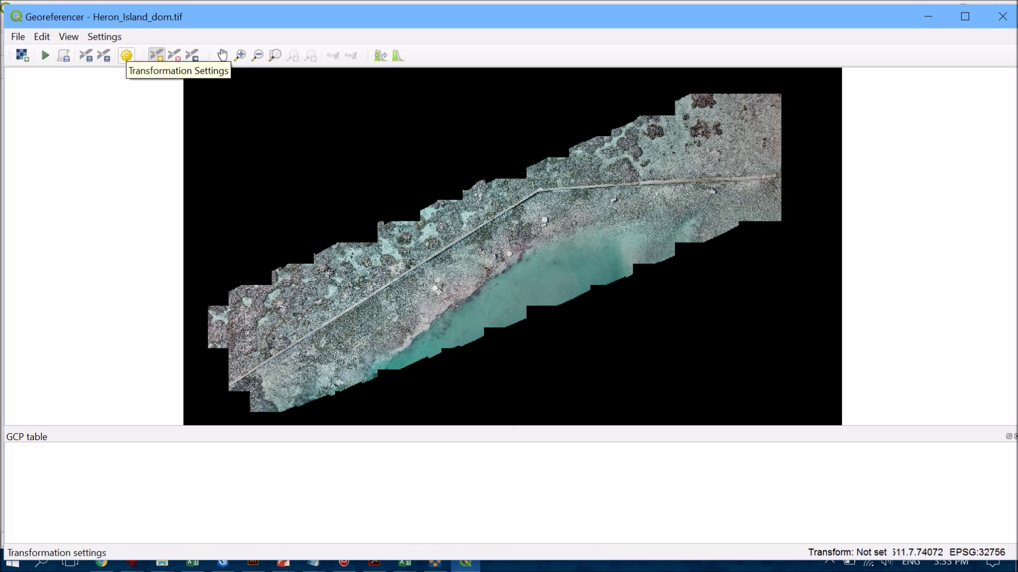
pyautogui.click(127, 56)
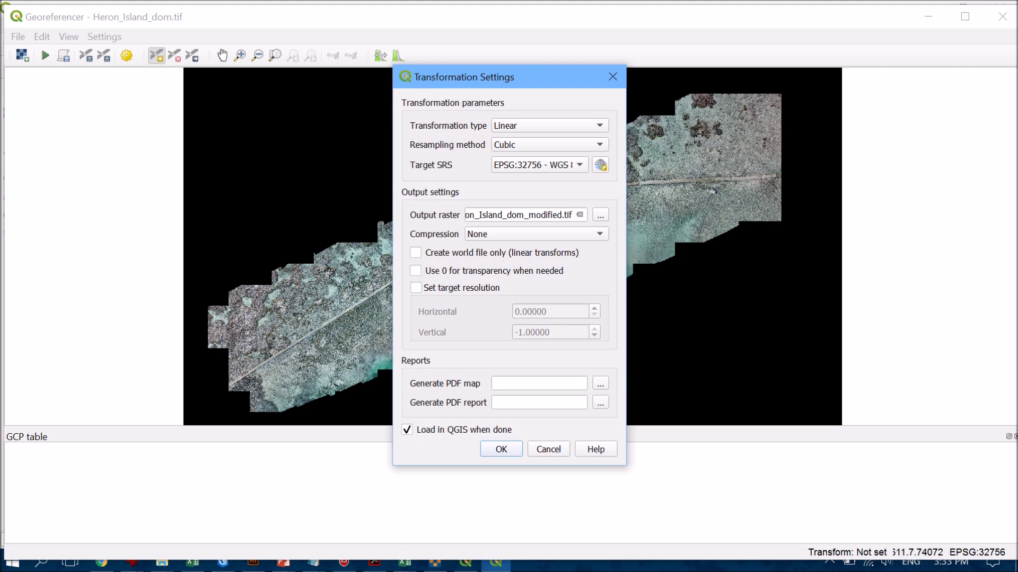
# Keep Linear transformation and Cubic resampling, and set the target SRS to Project CRS
pyautogui.hotkey('alt', 'Down')
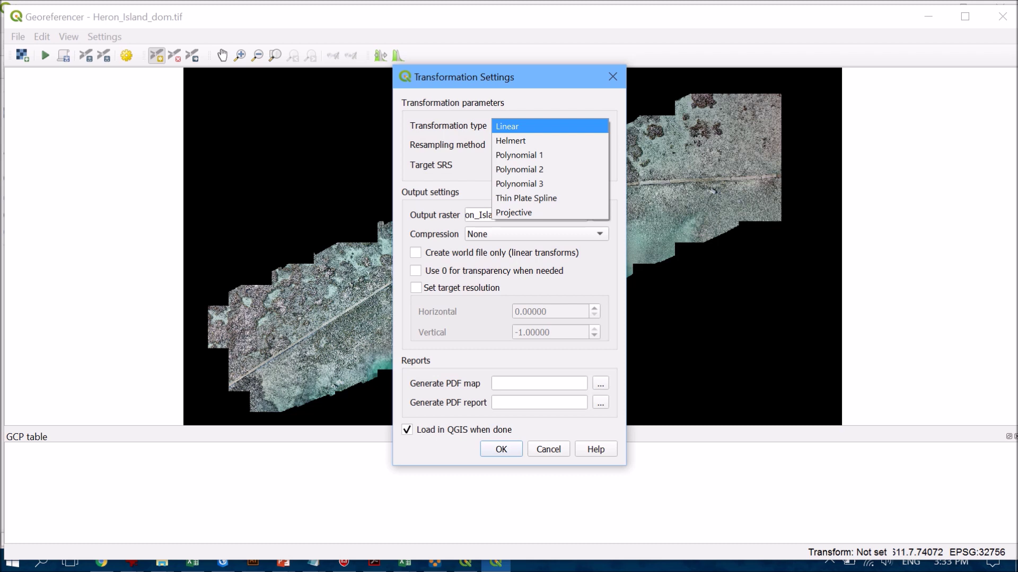
pyautogui.press('Return')
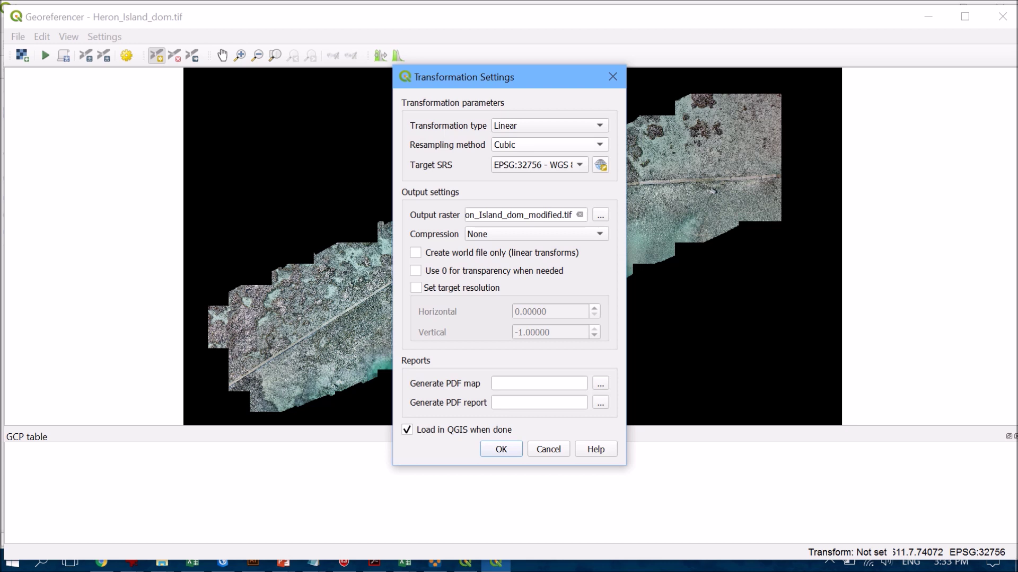
pyautogui.hotkey('alt', 'Down')
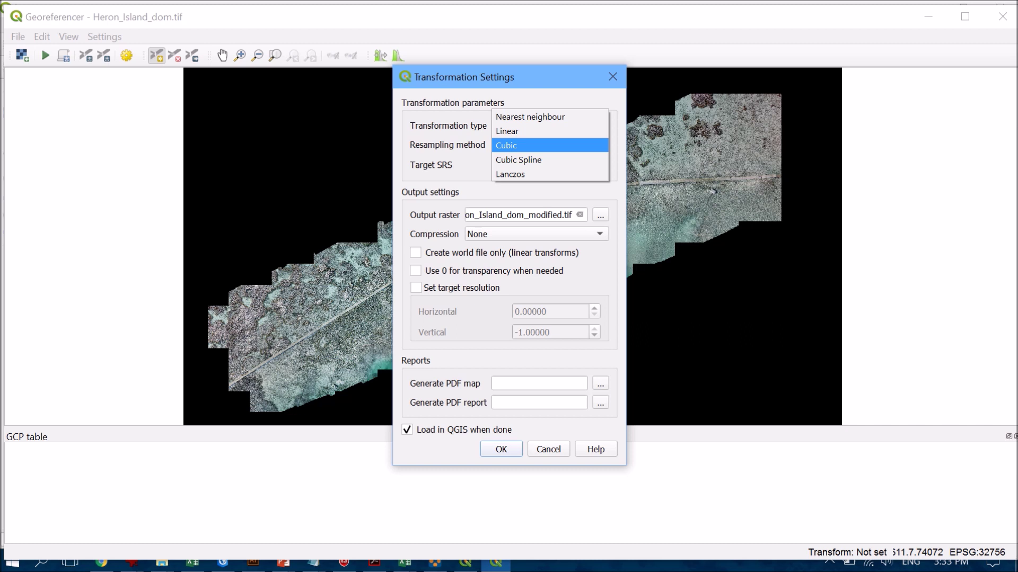
pyautogui.press('Return')
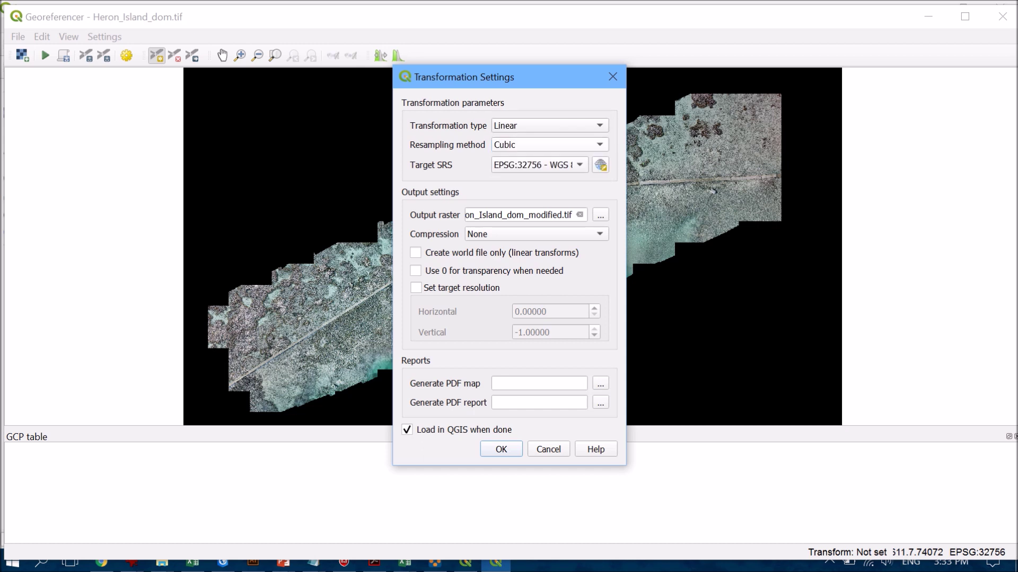
pyautogui.hotkey('alt', 'Down')
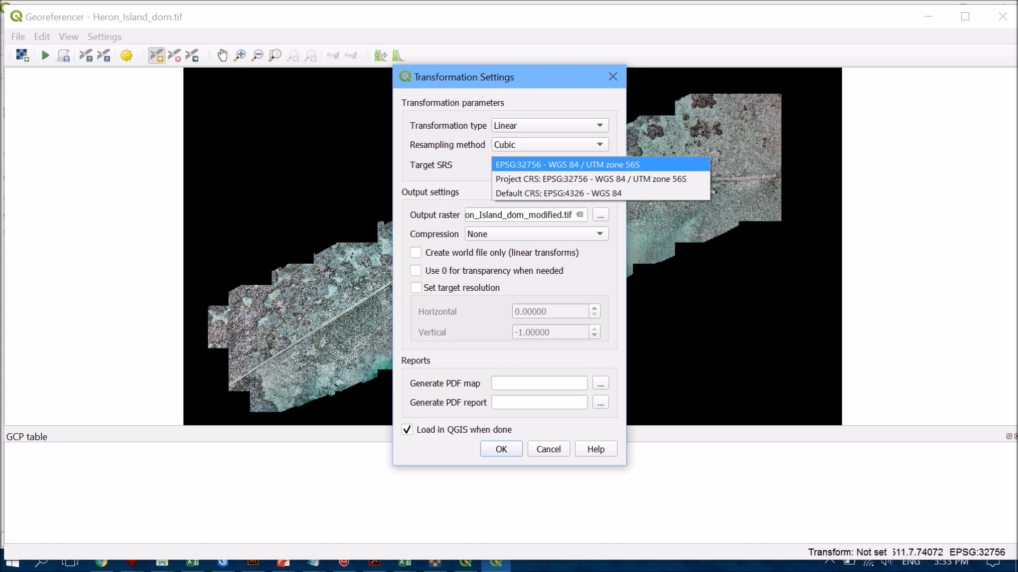
pyautogui.press('Return')
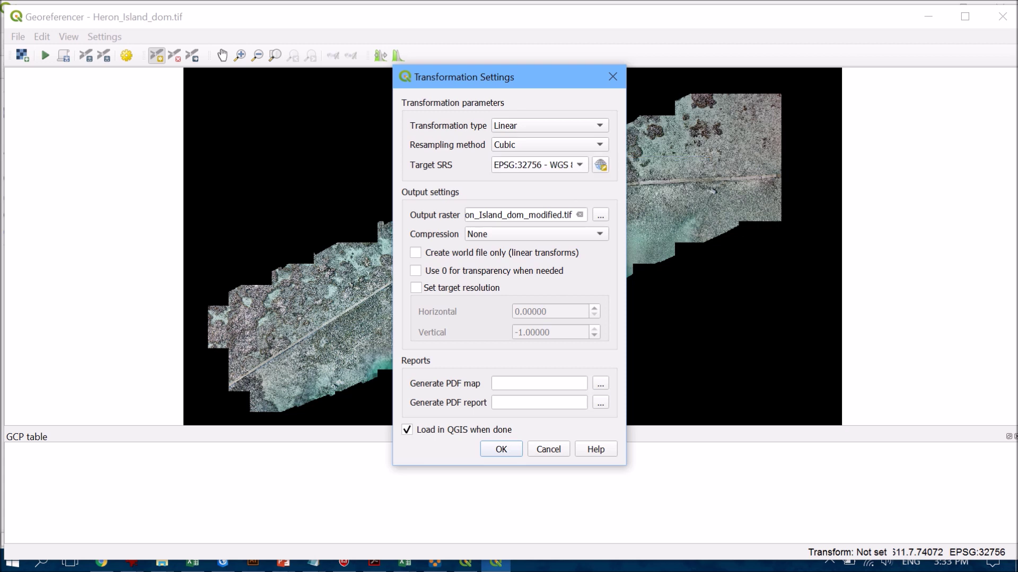
pyautogui.hotkey('alt', 'Down')
pyautogui.press('Down')
pyautogui.press('Return')
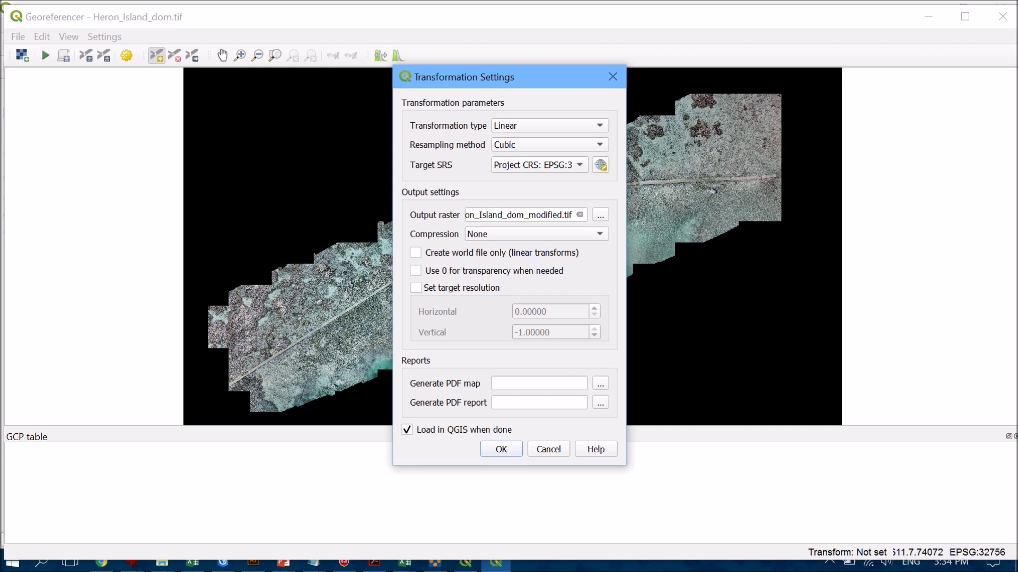
# Rename the output raster to Heron_Island_dom_geo and apply the transformation settings
pyautogui.moveTo(528, 215); pyautogui.dragTo(563, 214)
pyautogui.write('geo')
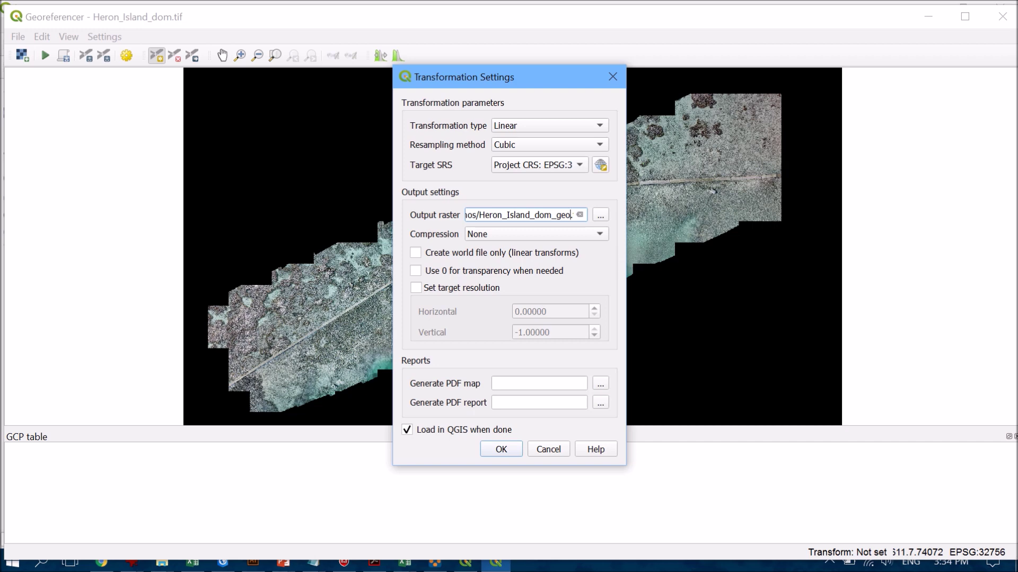
pyautogui.press('Return')
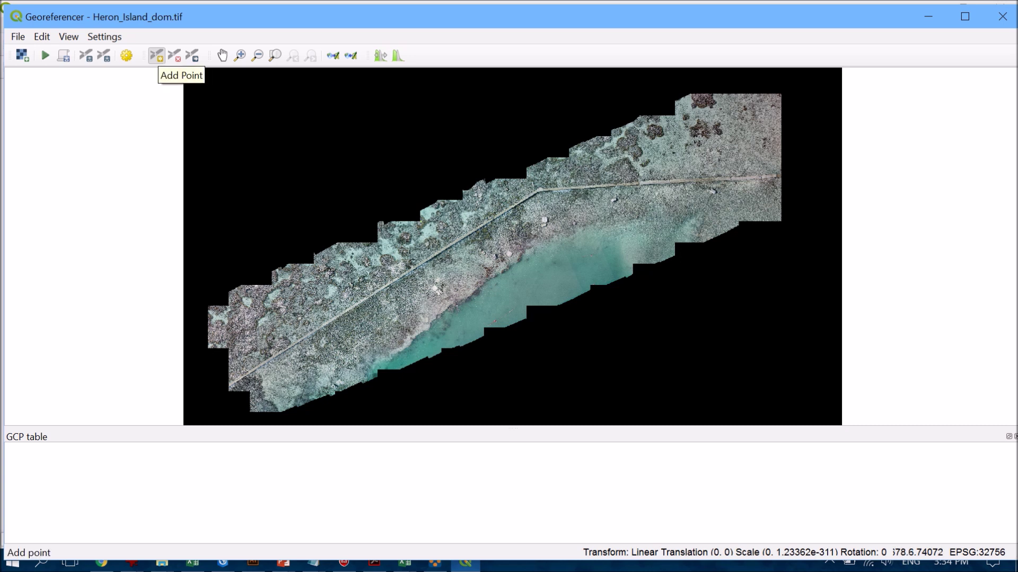
# Place the first control point on the boardwalk bend in the drone image
pyautogui.click(156, 55)
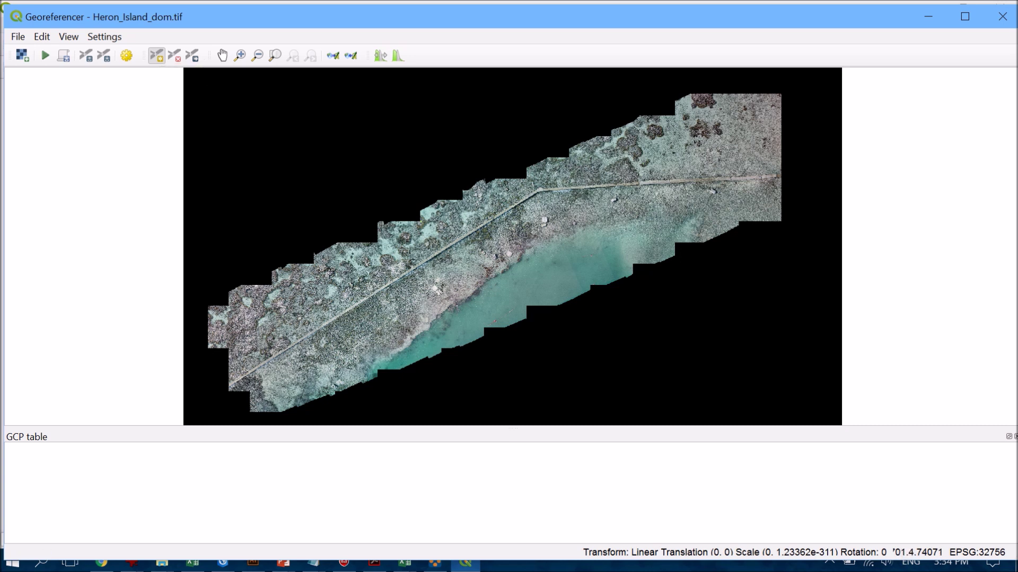
pyautogui.scroll(2, 538, 190)
pyautogui.scroll(3, 537, 190)
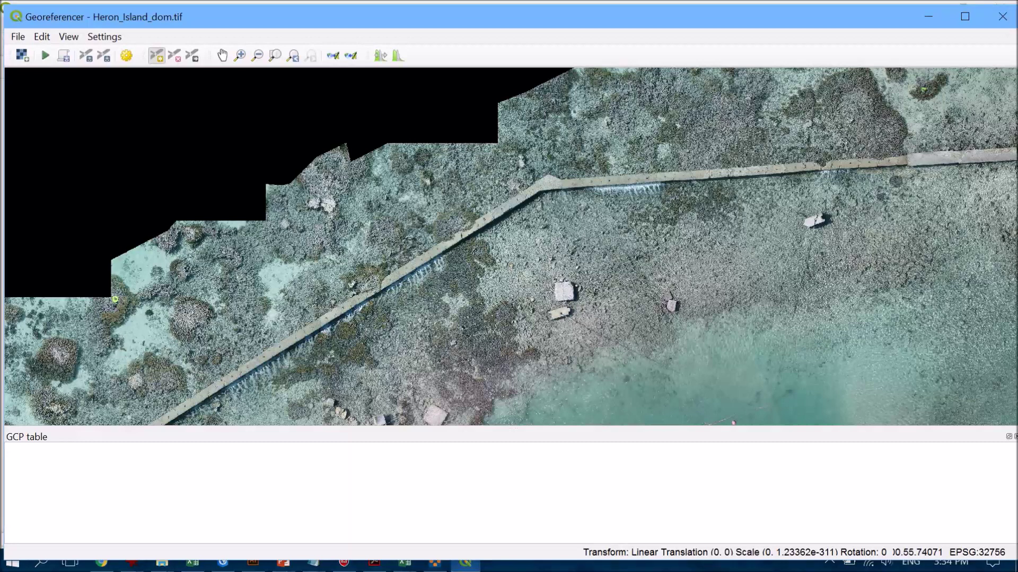
pyautogui.click(542, 182)
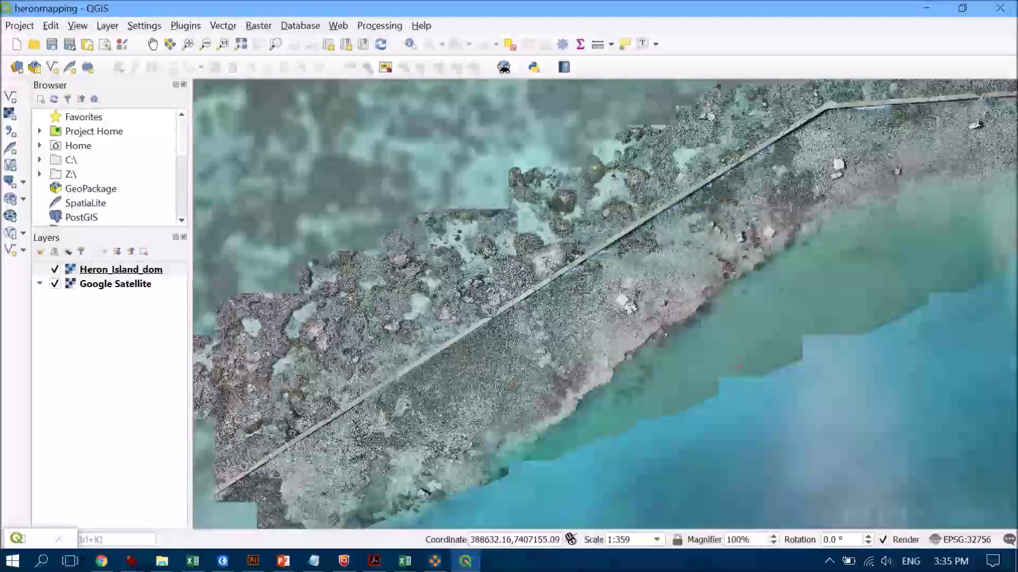
# With the drone layer hidden, match the bend on Google Satellite and confirm point 0
pyautogui.click(55, 269)
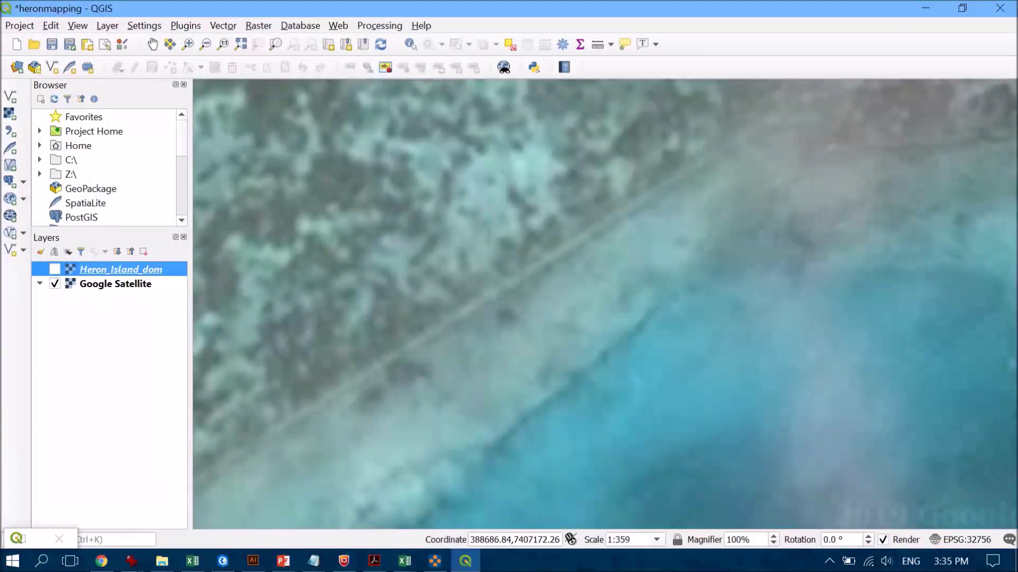
pyautogui.scroll(-2, 604, 304)
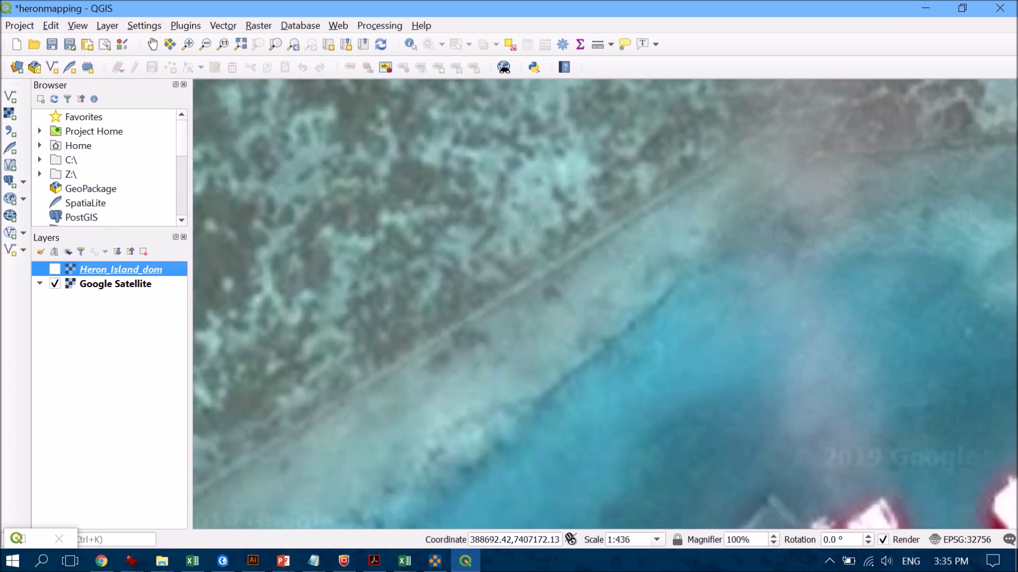
pyautogui.scroll(3, 605, 303)
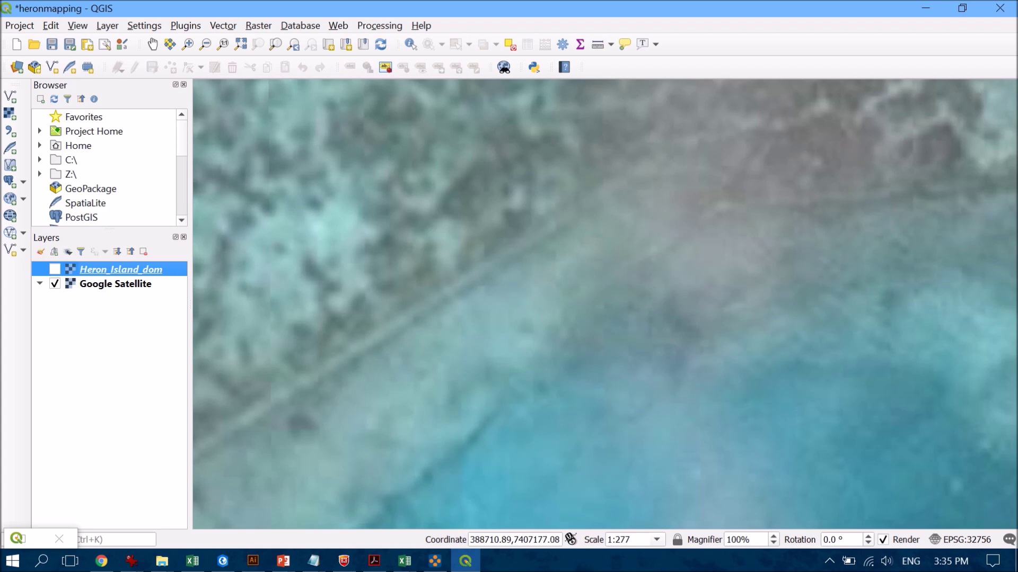
pyautogui.scroll(-3, 605, 303)
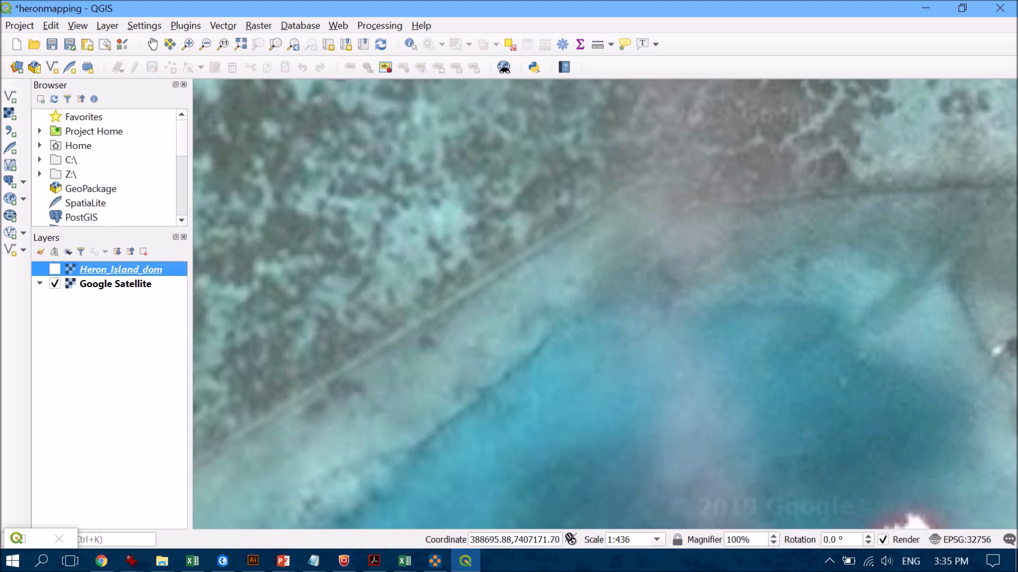
pyautogui.click(610, 392)
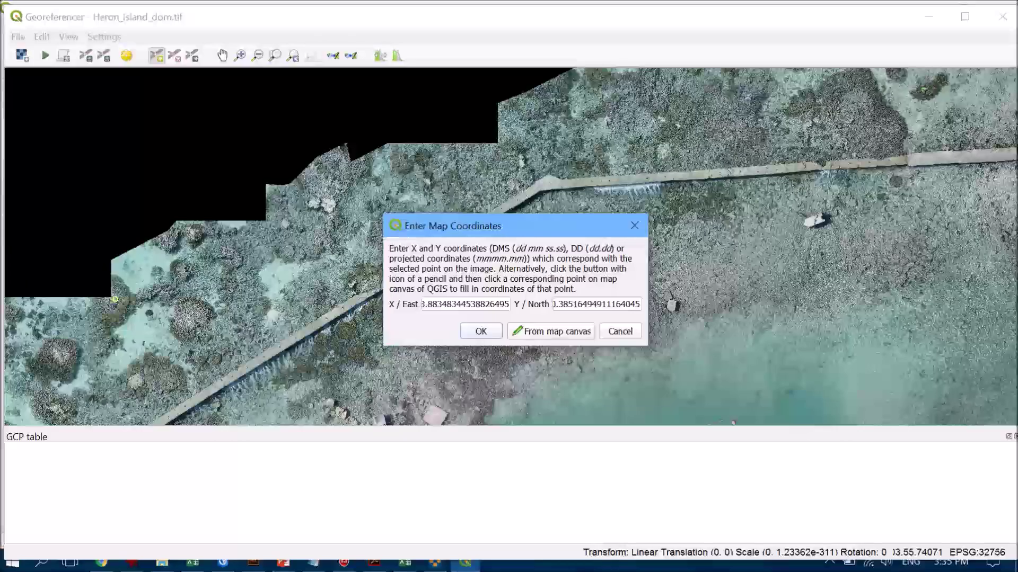
pyautogui.press('Return')
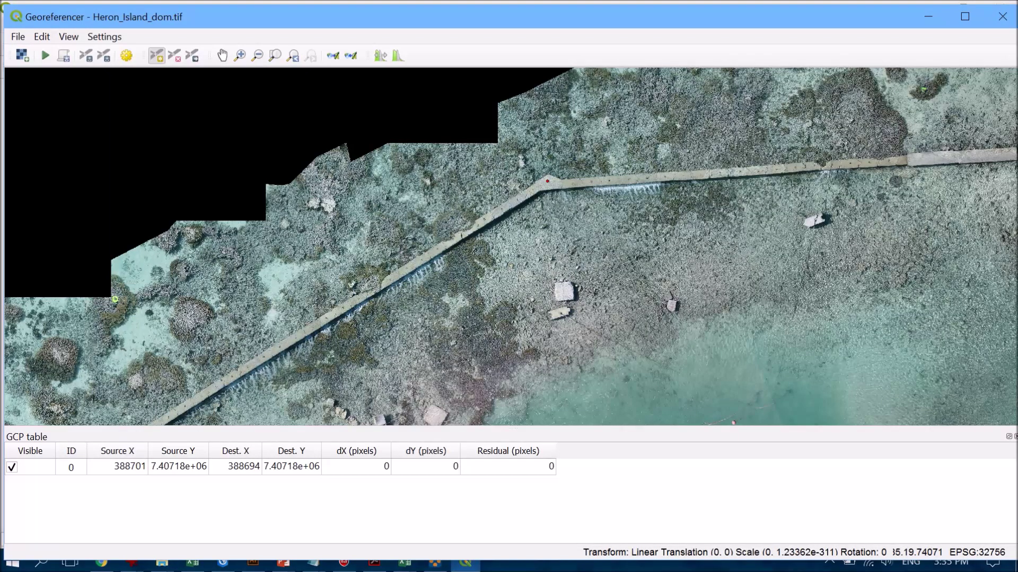
pyautogui.rightClick(36, 466)
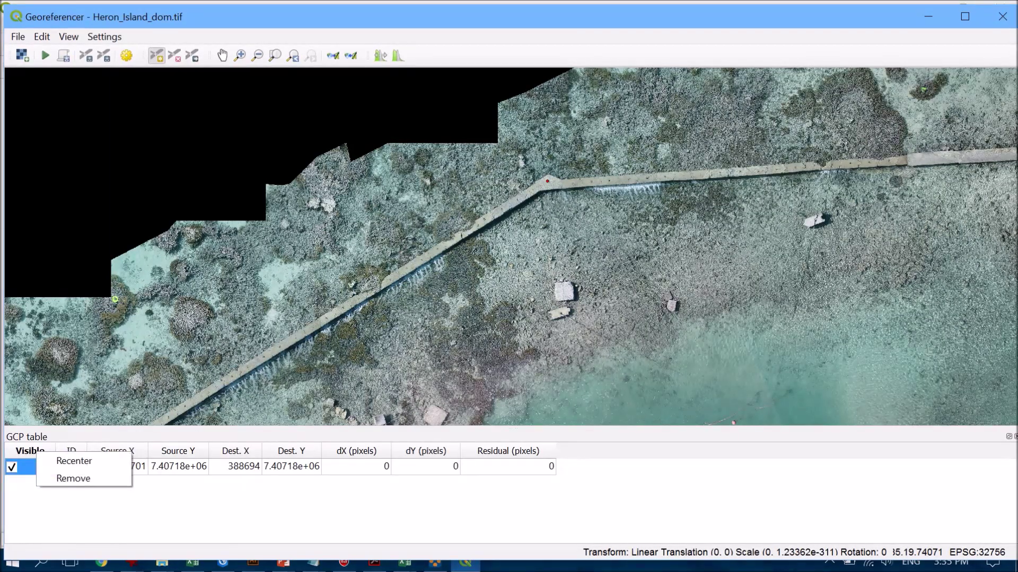
pyautogui.press('Escape')
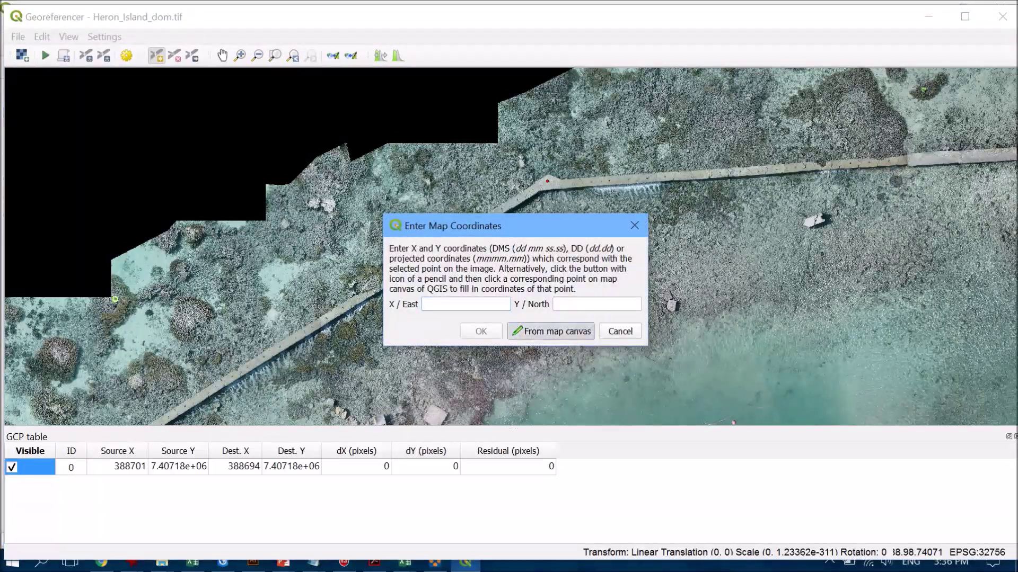
# Tie the picked reef point to its matching satellite map location as GCP 1
pyautogui.click(551, 332)
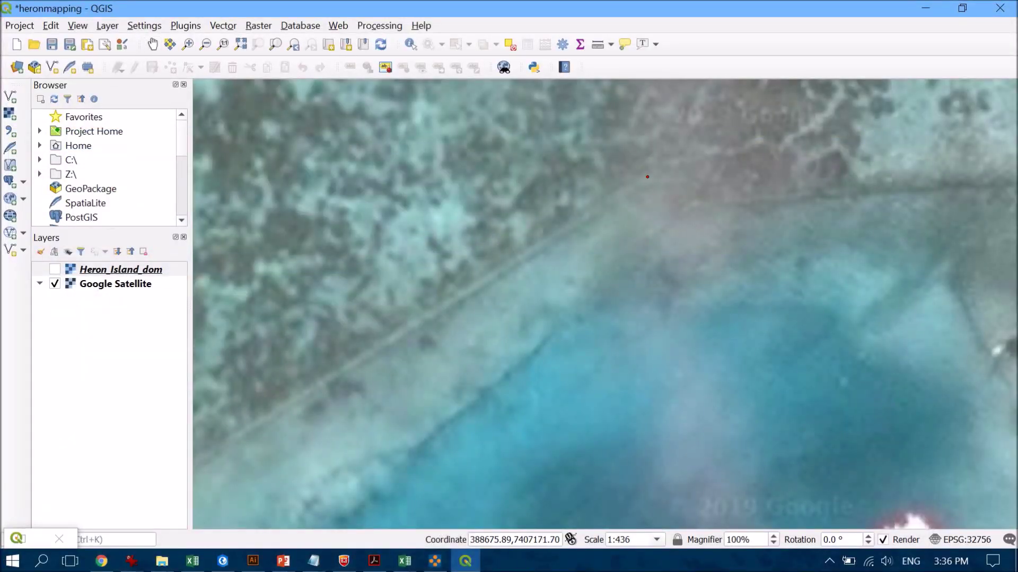
pyautogui.click(647, 177)
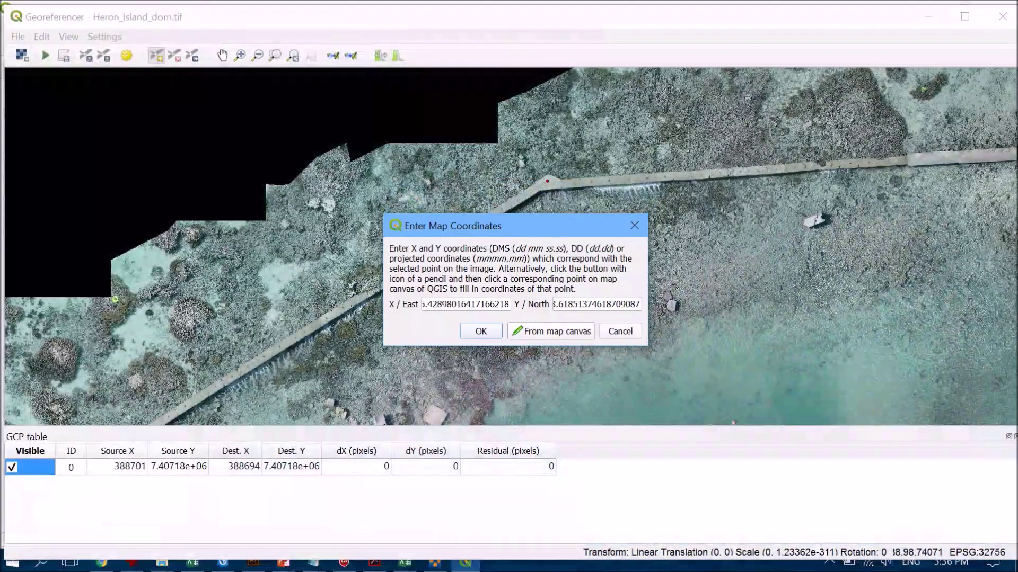
pyautogui.press('Return')
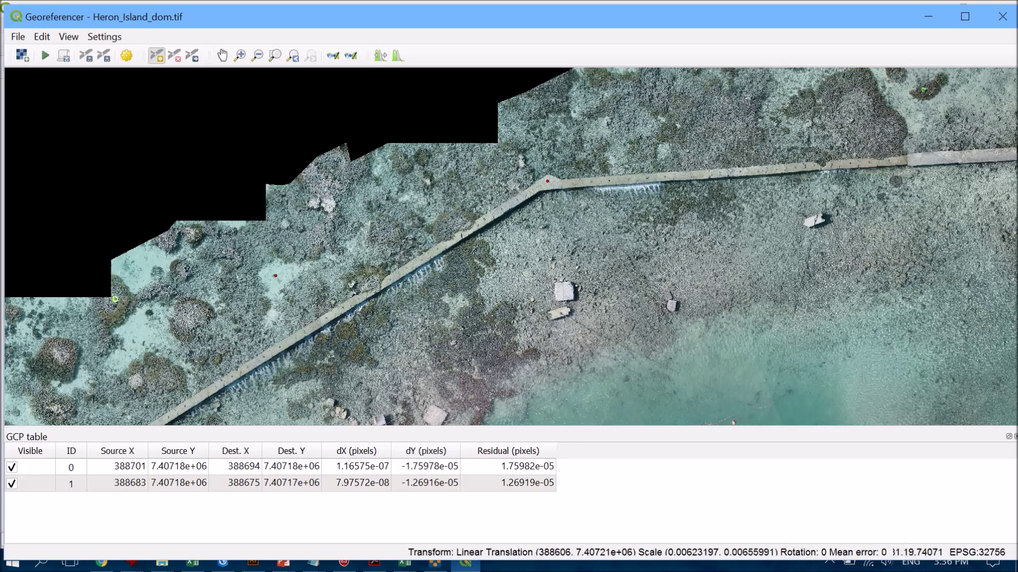
# Pan to another stretch of boardwalk and add GCP 2 matched to the satellite map
pyautogui.click(223, 55)
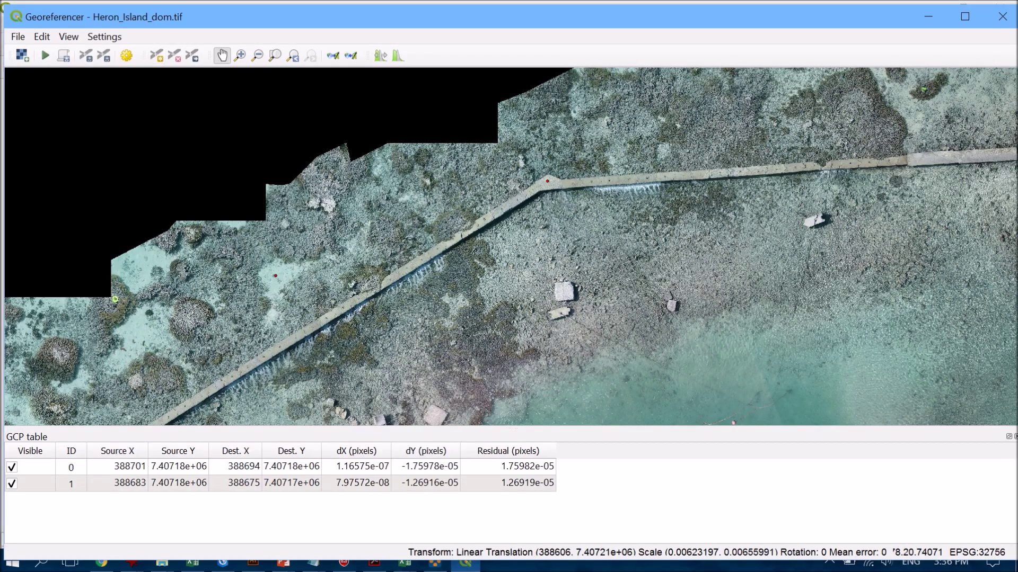
pyautogui.moveTo(477, 265); pyautogui.dragTo(737, 163)
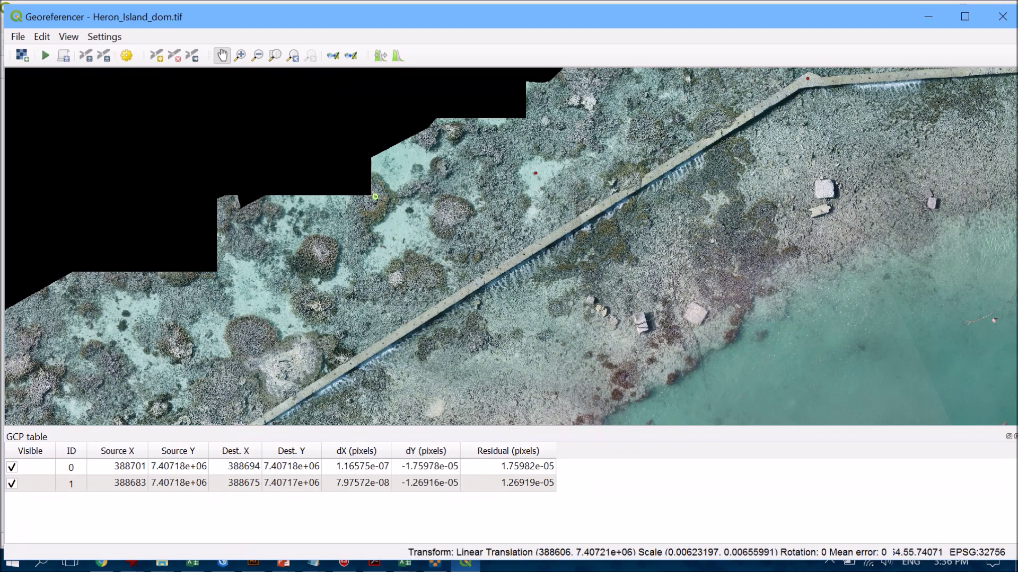
pyautogui.click(157, 55)
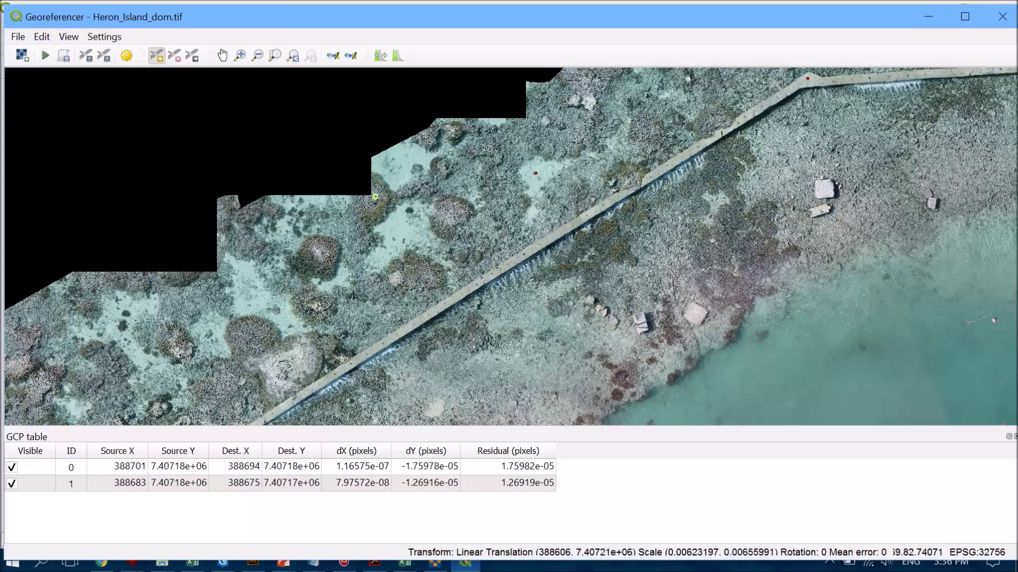
pyautogui.click(375, 197)
pyautogui.click(558, 329)
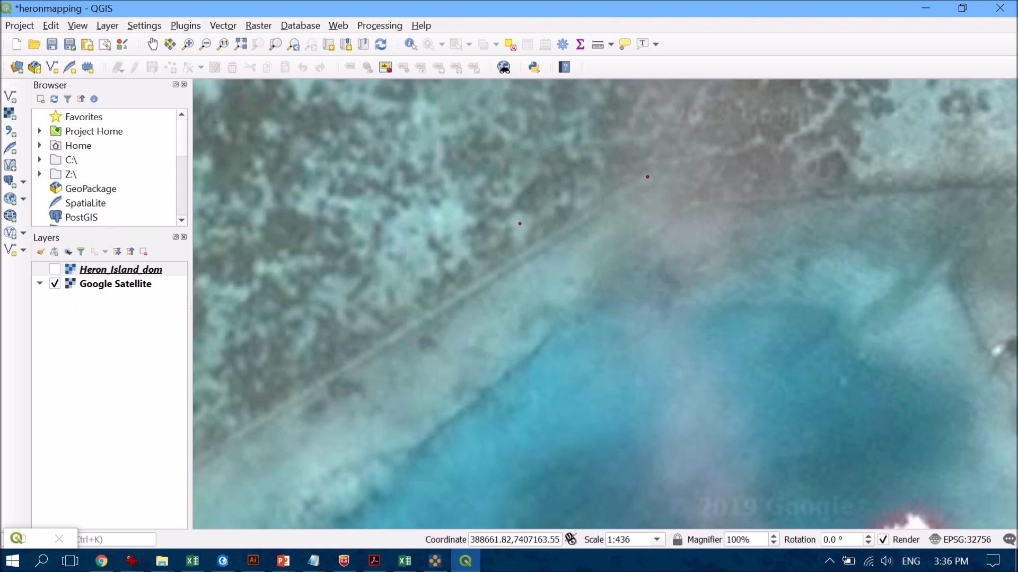
pyautogui.click(413, 276)
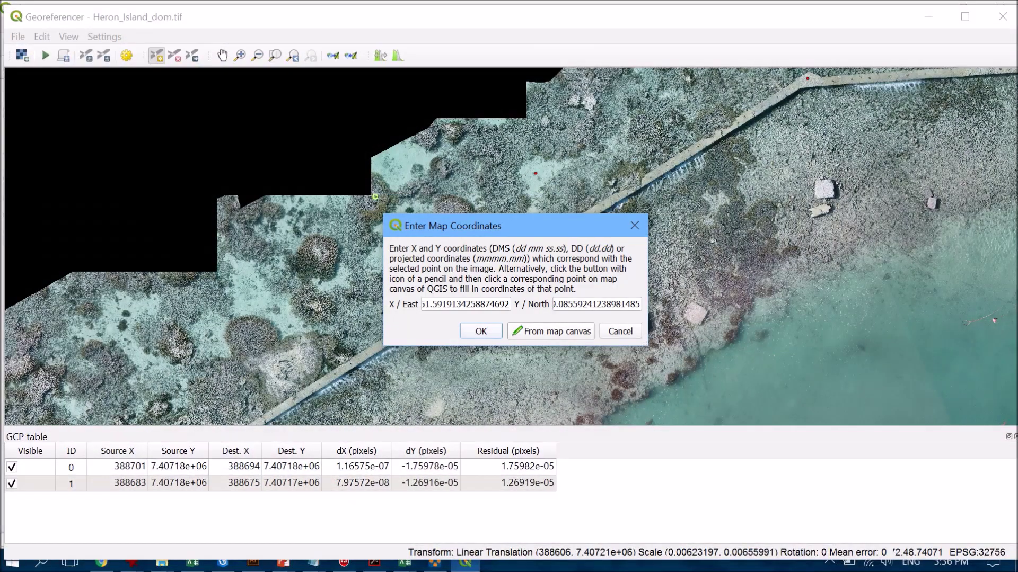
pyautogui.press('Return')
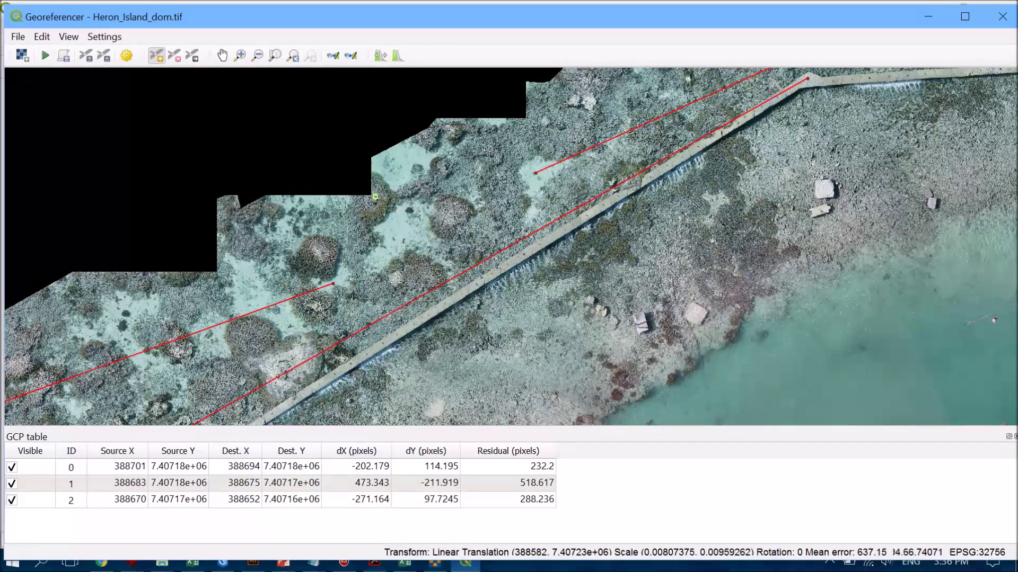
# Zoom the Georeferencer view out and back in until the whole reef orthomosaic is visible
pyautogui.scroll(-4, 994, 320)
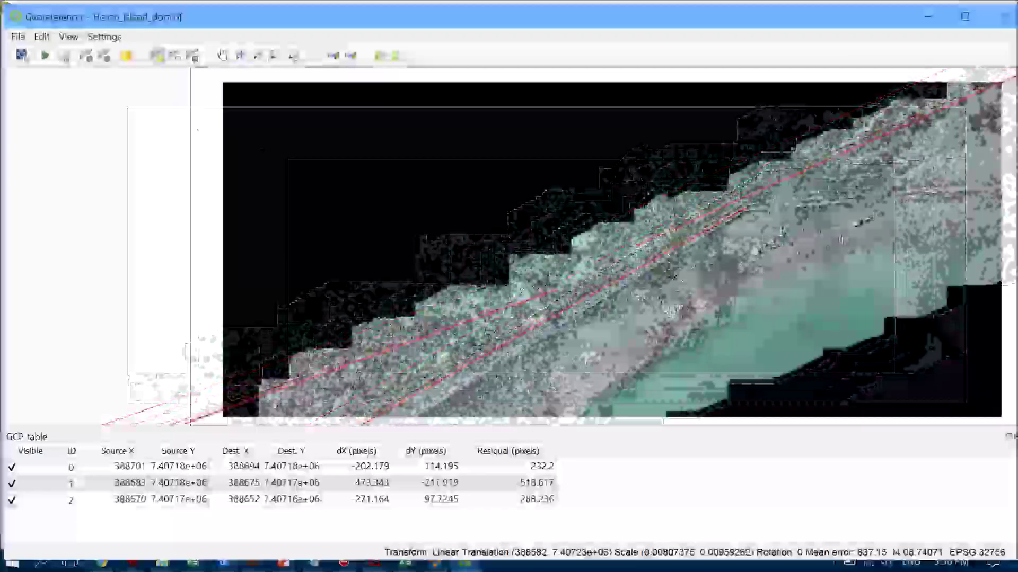
pyautogui.scroll(-4, 739, 294)
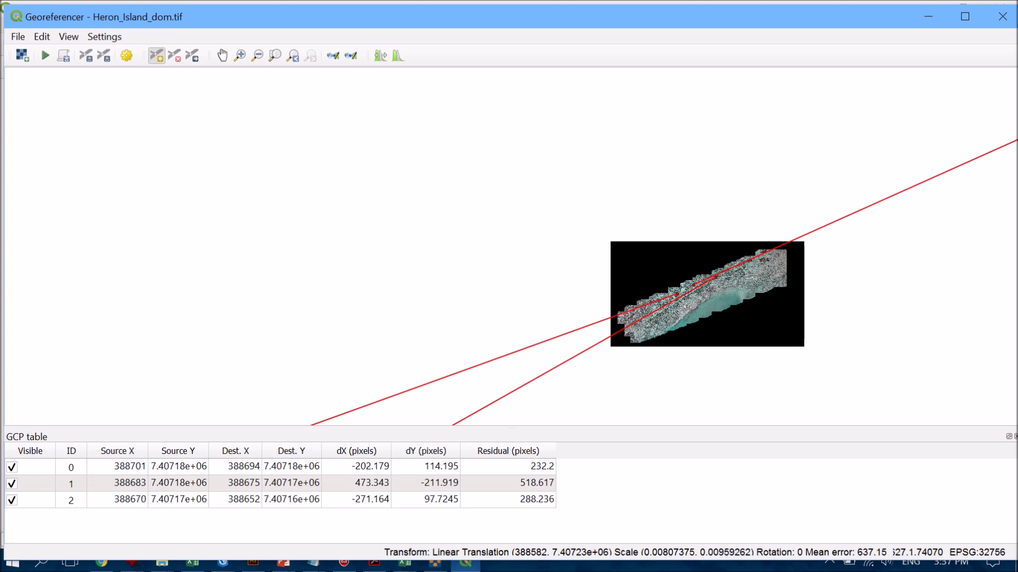
pyautogui.scroll(-1, 625, 397)
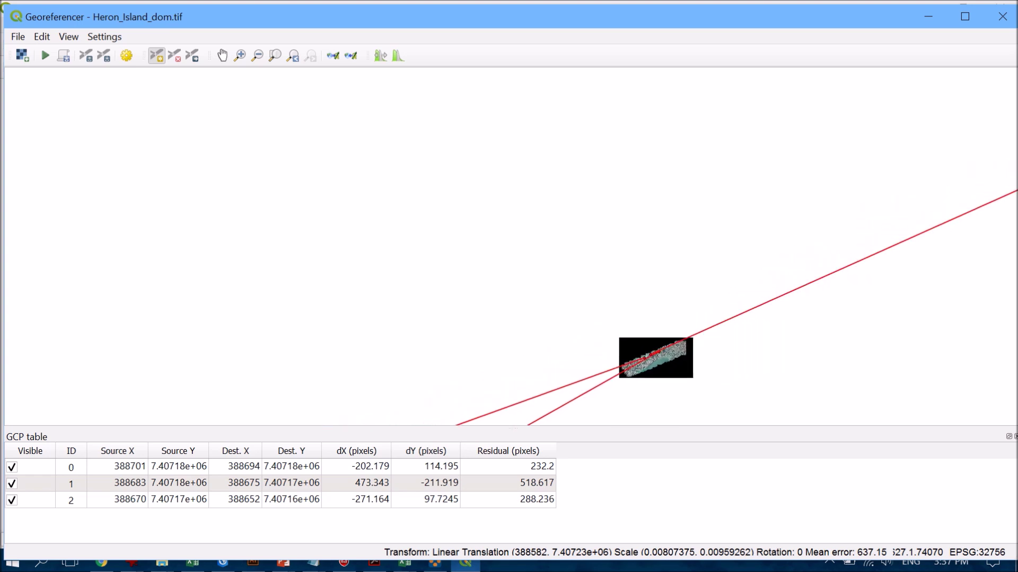
pyautogui.scroll(-2, 621, 395)
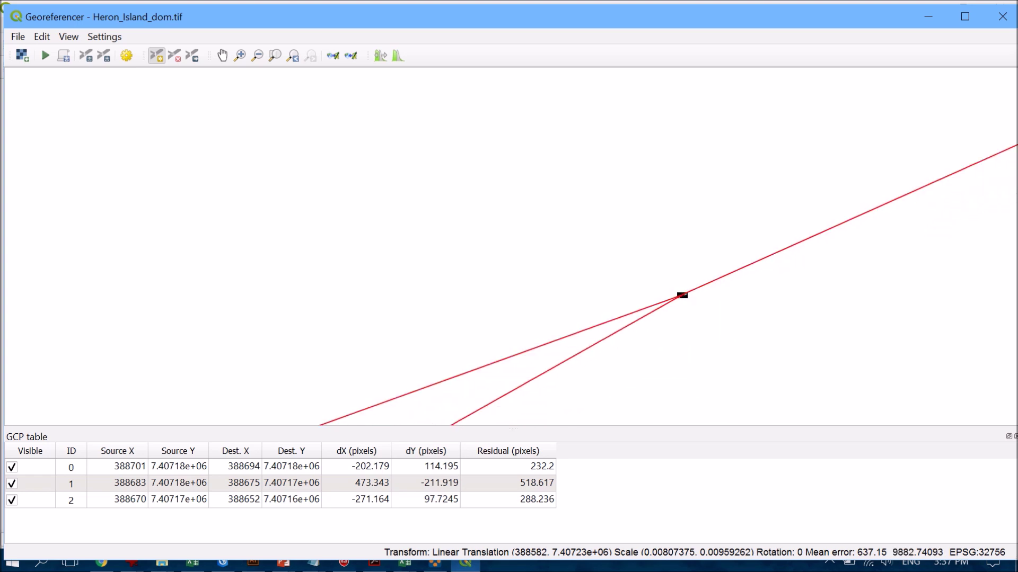
pyautogui.scroll(-1, 709, 243)
pyautogui.scroll(-1, 727, 260)
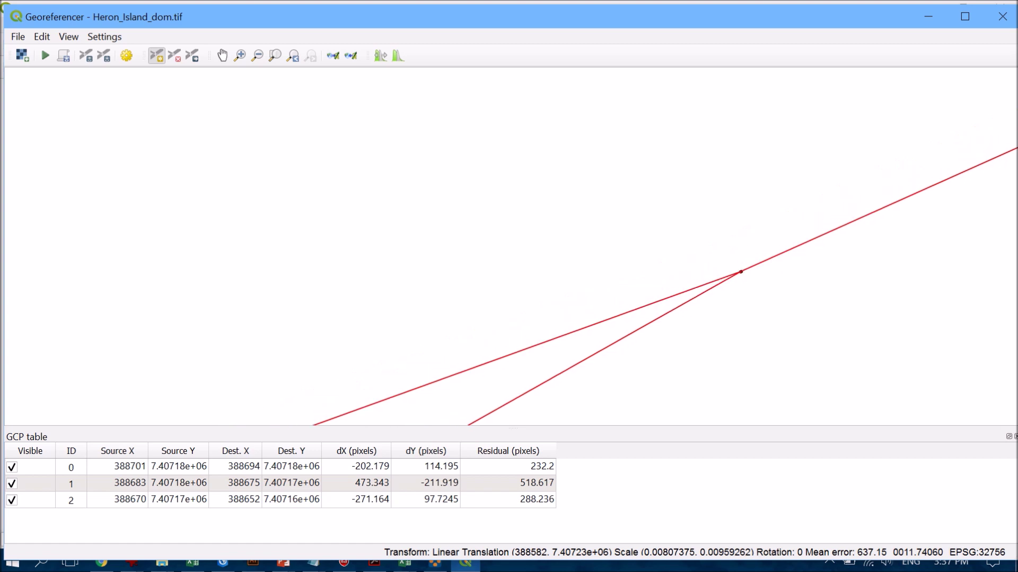
pyautogui.scroll(2, 917, 418)
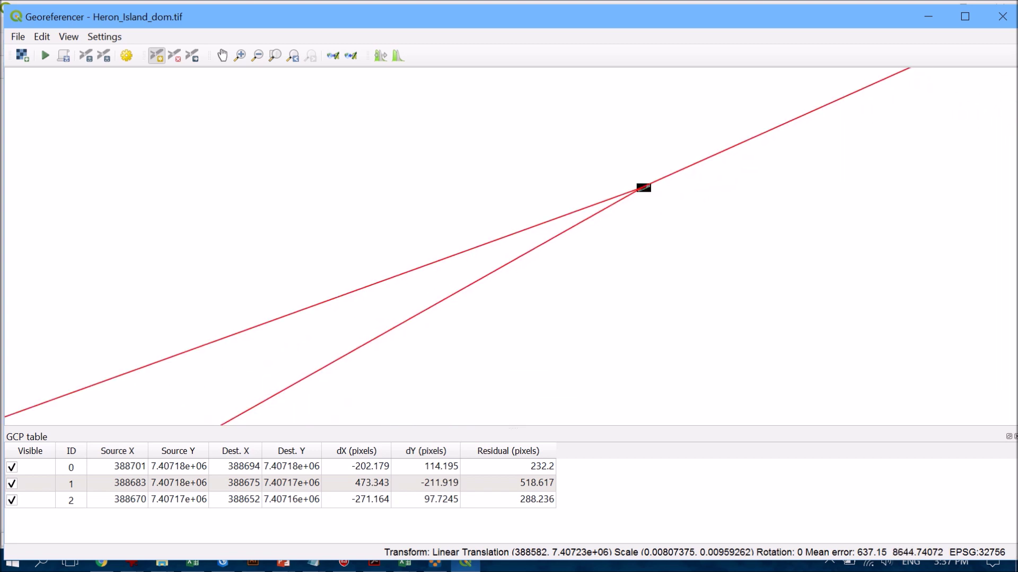
pyautogui.scroll(4, 631, 182)
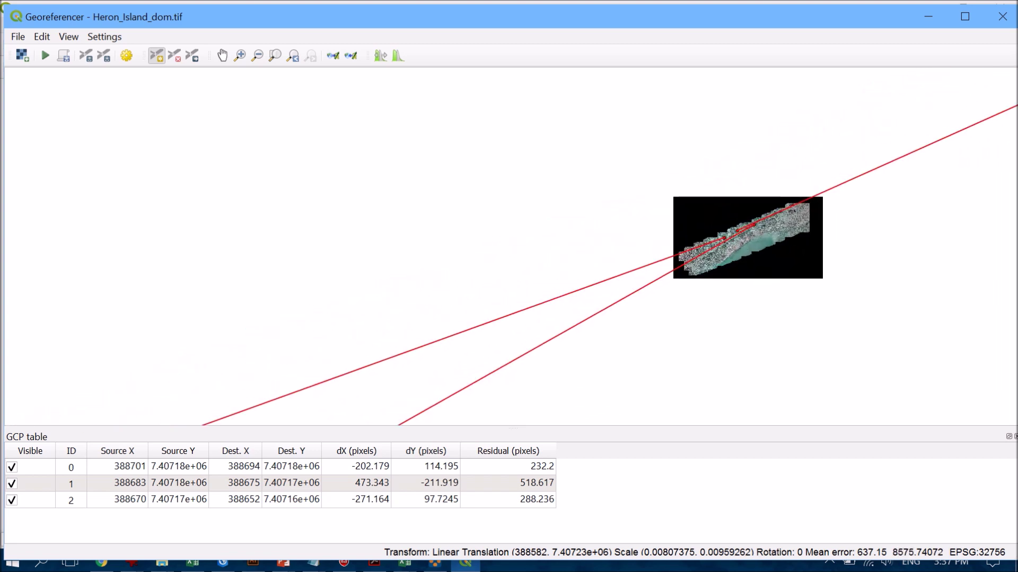
pyautogui.scroll(3, 794, 247)
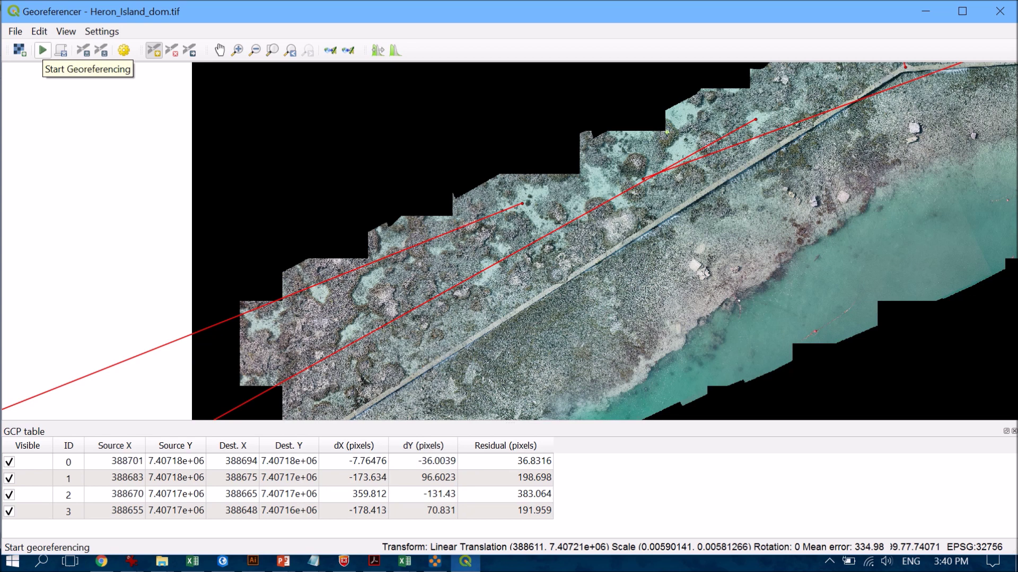
# Start georeferencing to generate the Heron_Island_dom_geo raster
pyautogui.click(42, 51)
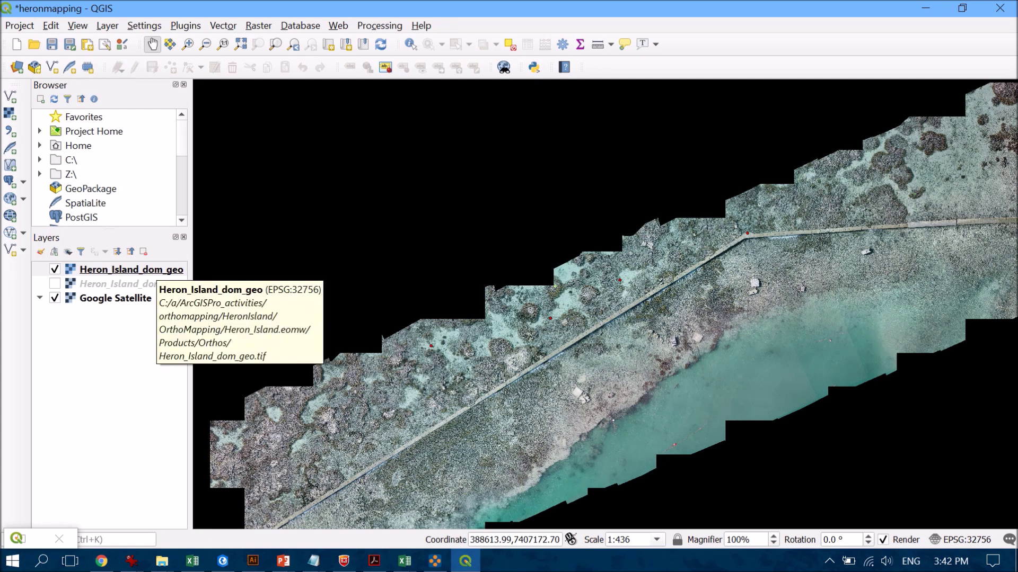
# Zoom to Heron_Island_dom_geo and set its additional no-data value to 0
pyautogui.rightClick(153, 270)
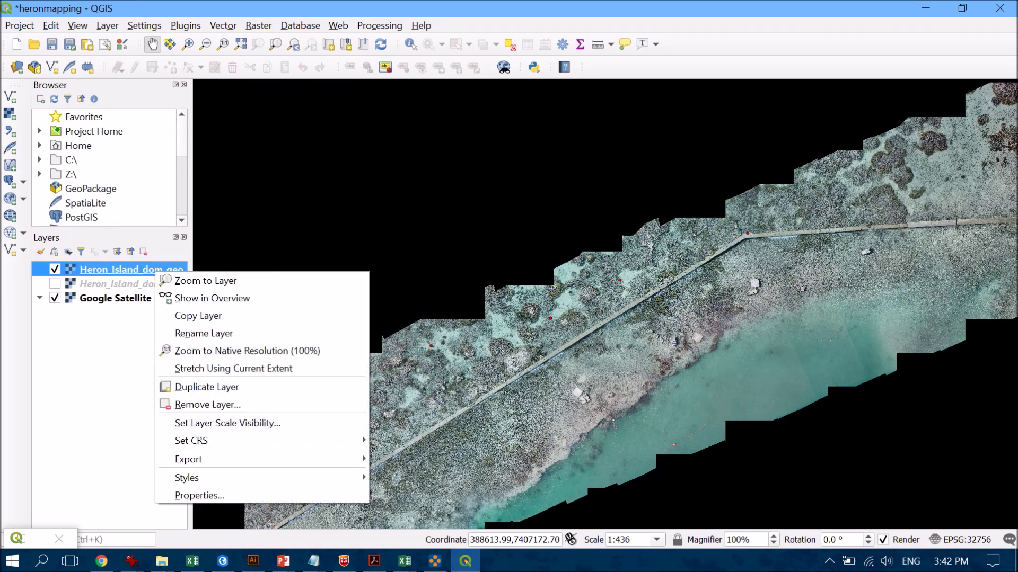
pyautogui.click(207, 281)
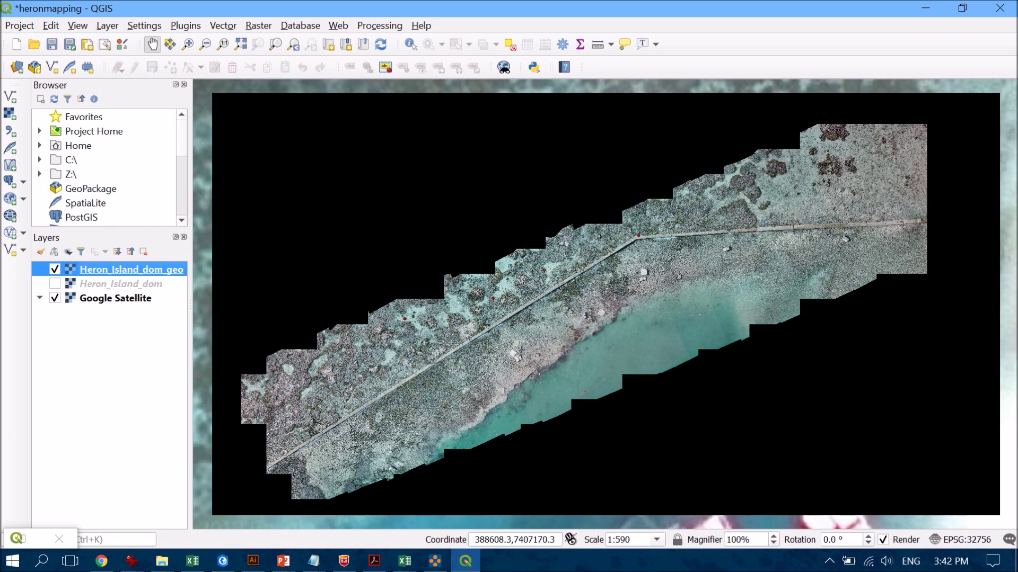
pyautogui.rightClick(163, 269)
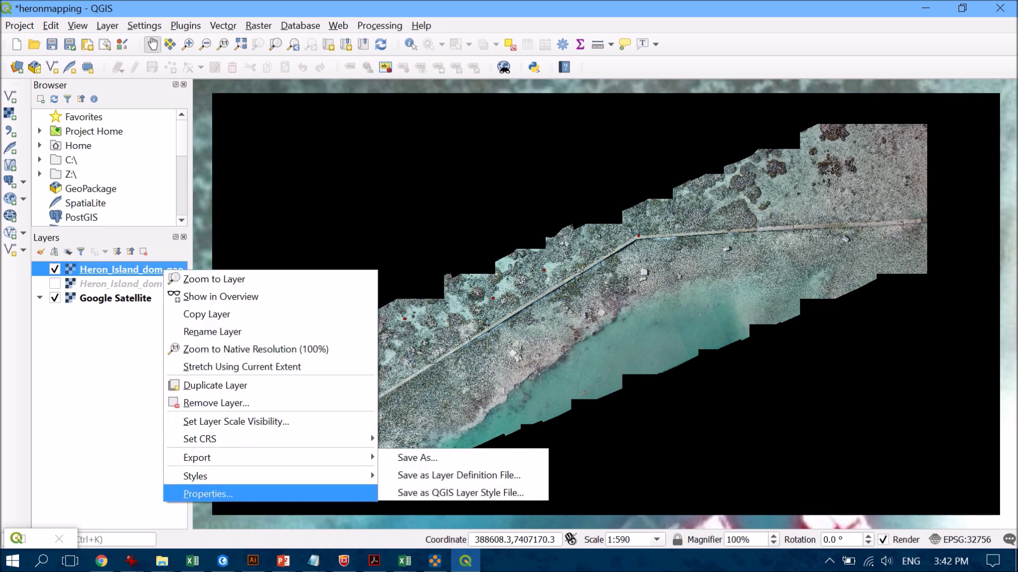
pyautogui.click(208, 493)
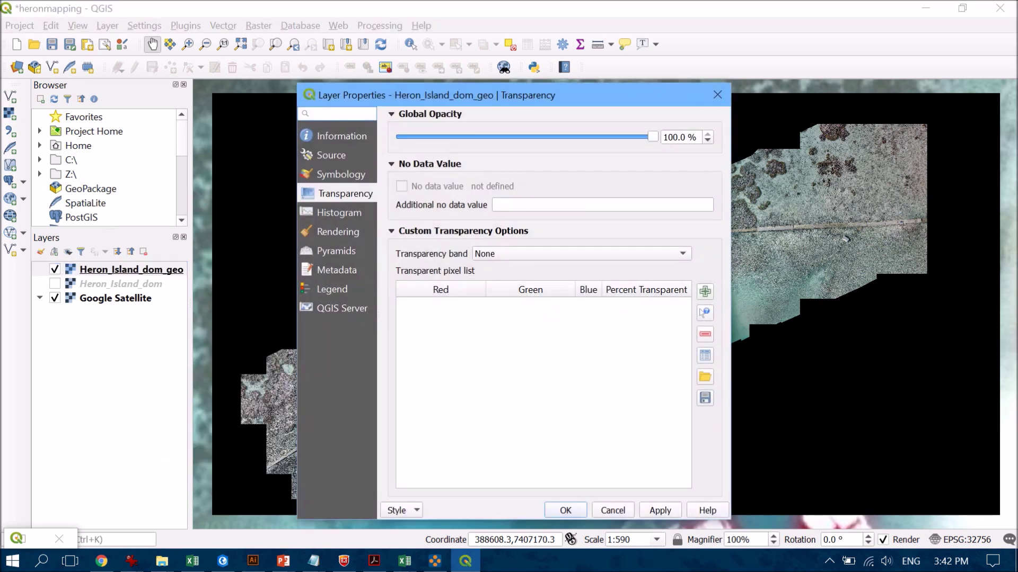
pyautogui.click(583, 205)
pyautogui.write('0')
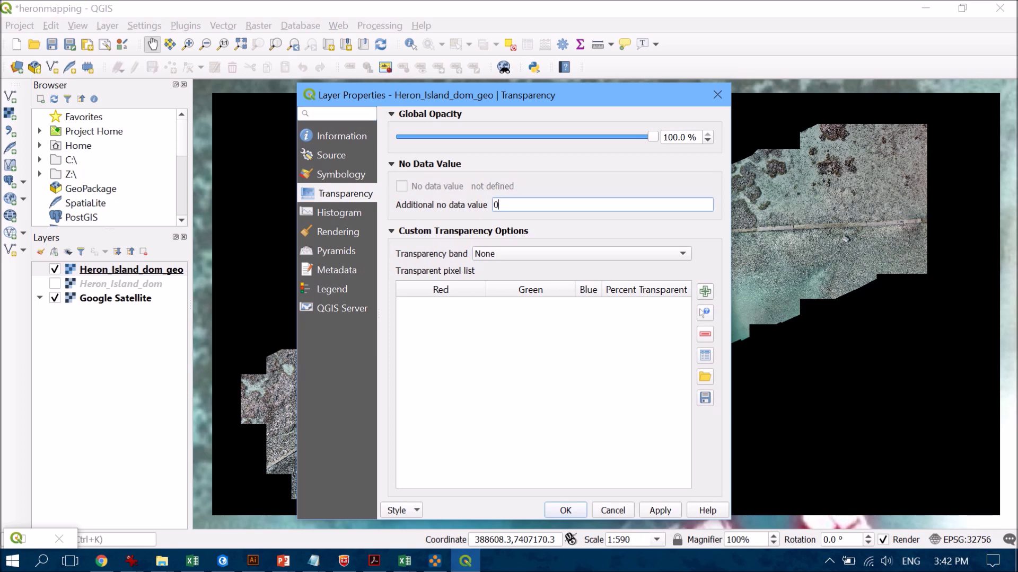
pyautogui.press('Return')
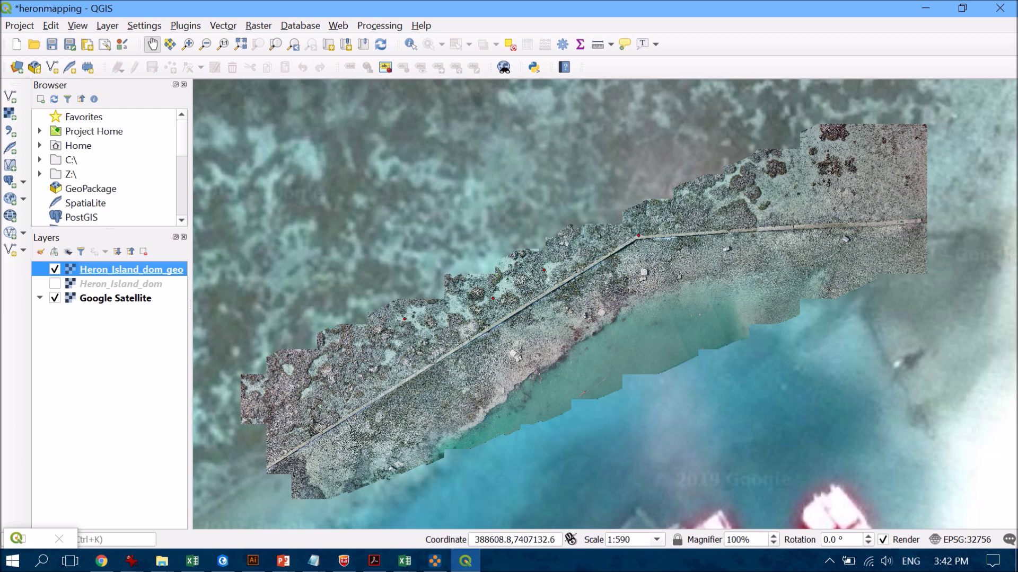
pyautogui.press('space')
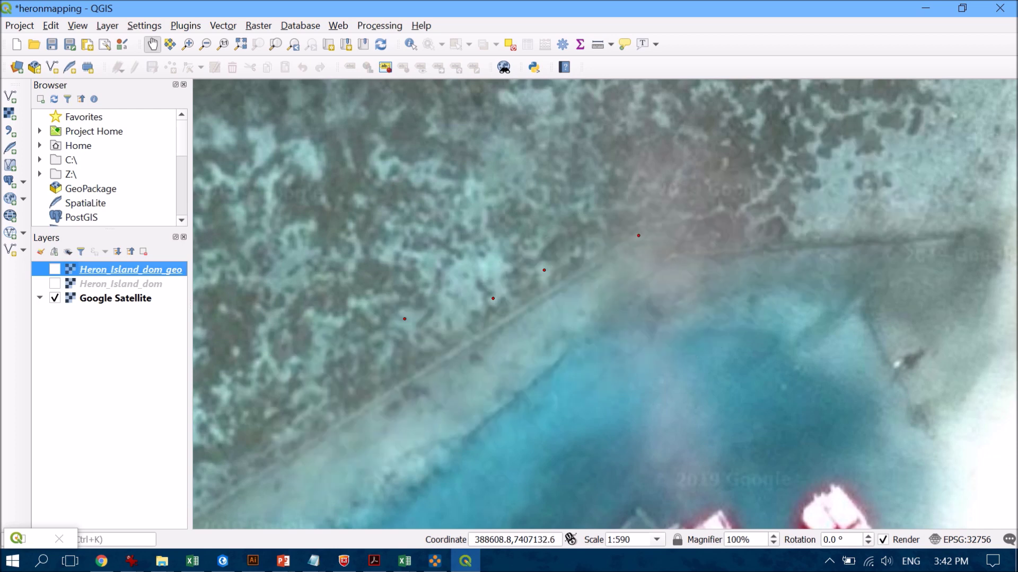
pyautogui.click(54, 283)
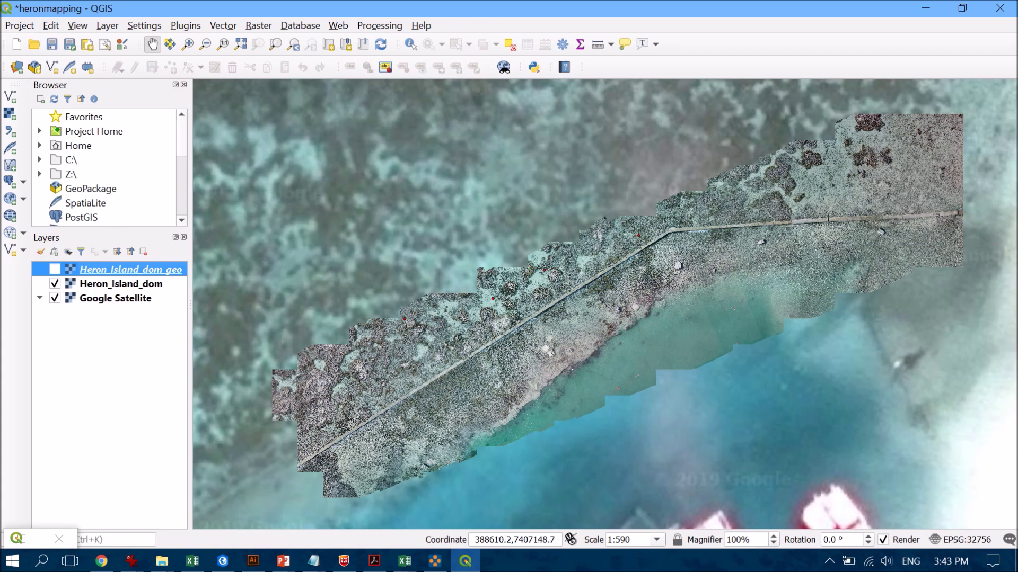
pyautogui.click(55, 269)
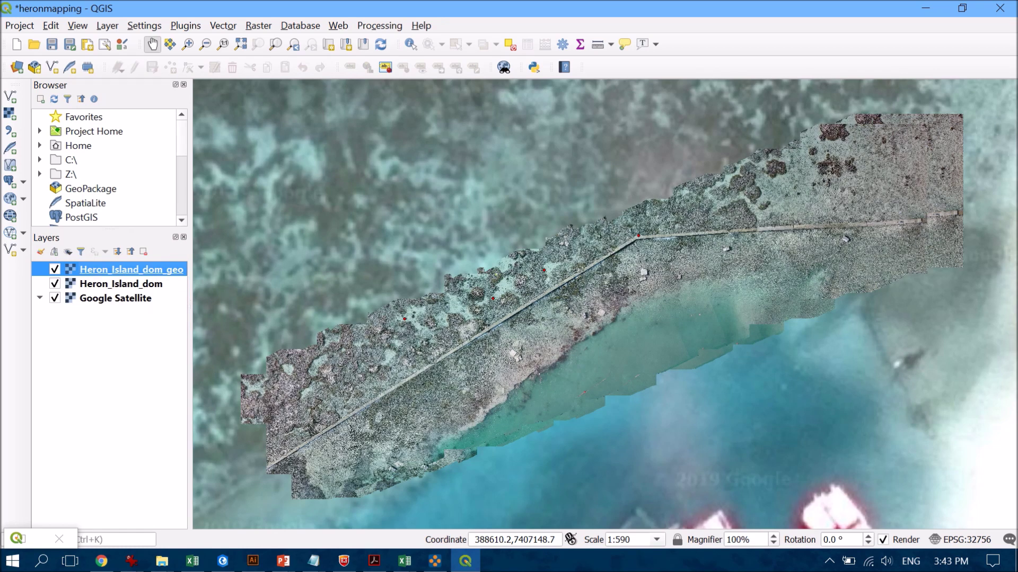
pyautogui.click(55, 284)
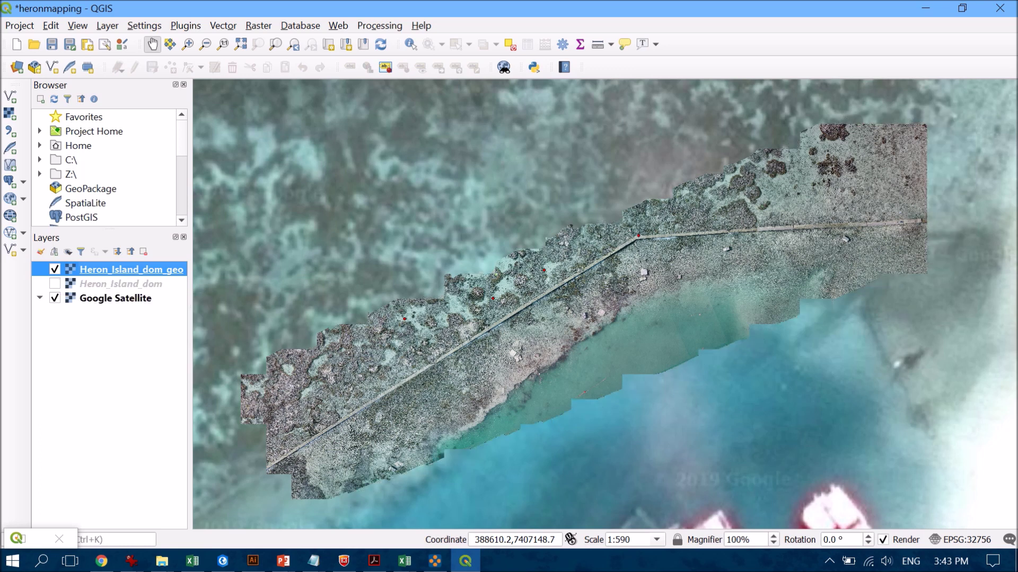